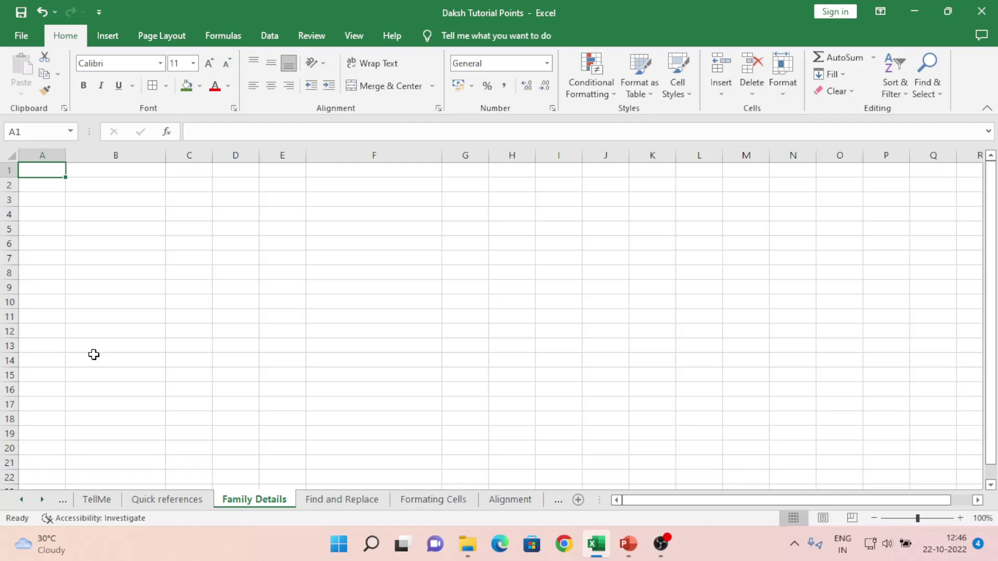
Step: Enter the column headings S.No, Name and Salary in cells A1 to C1
type("S.No")
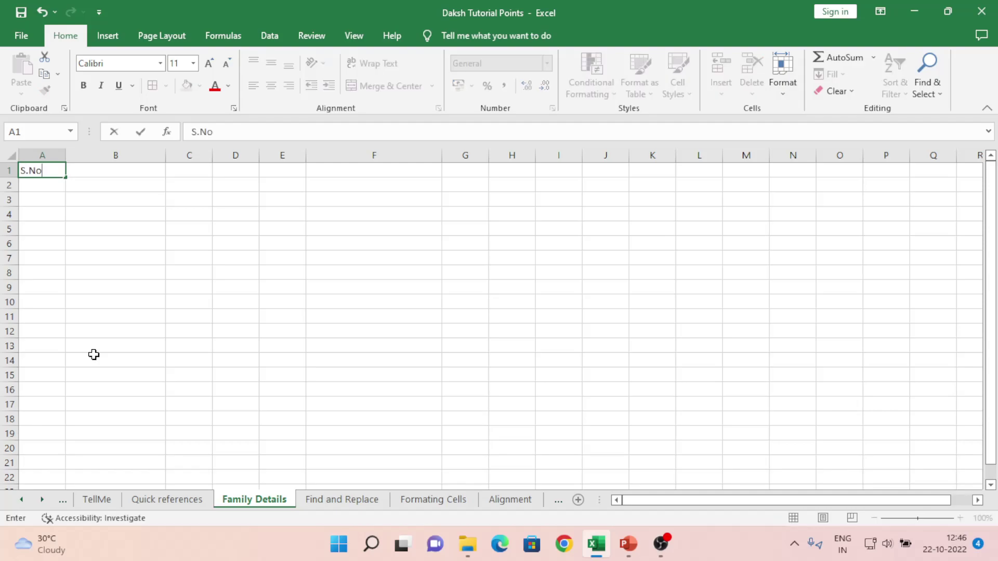
key("Tab")
type("Na")
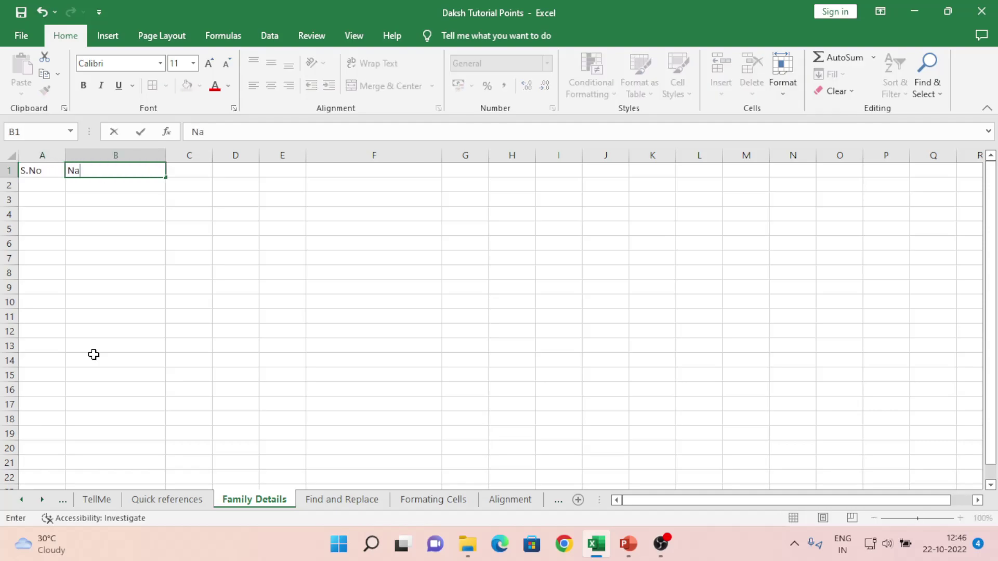
type("me")
key("Tab")
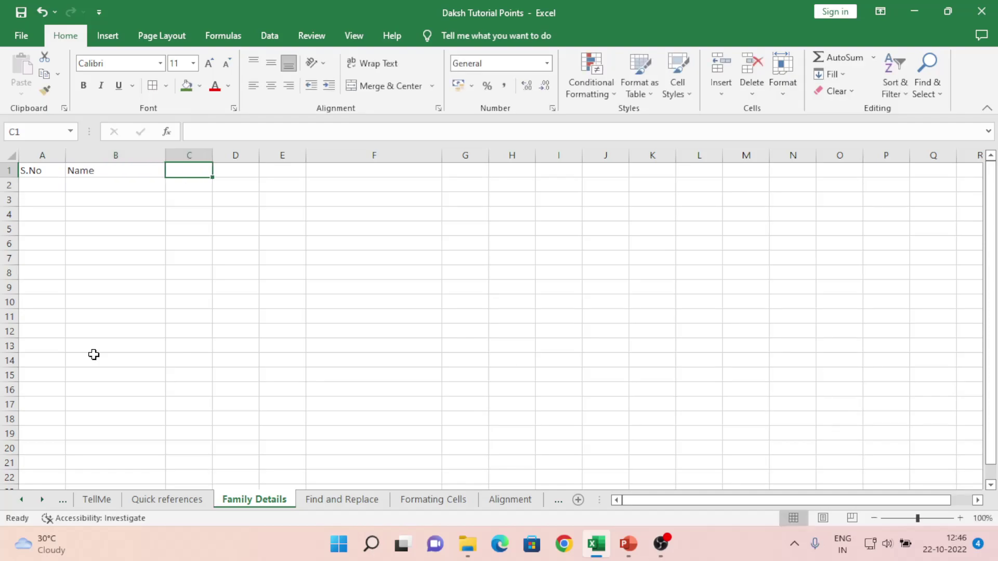
type("Salary")
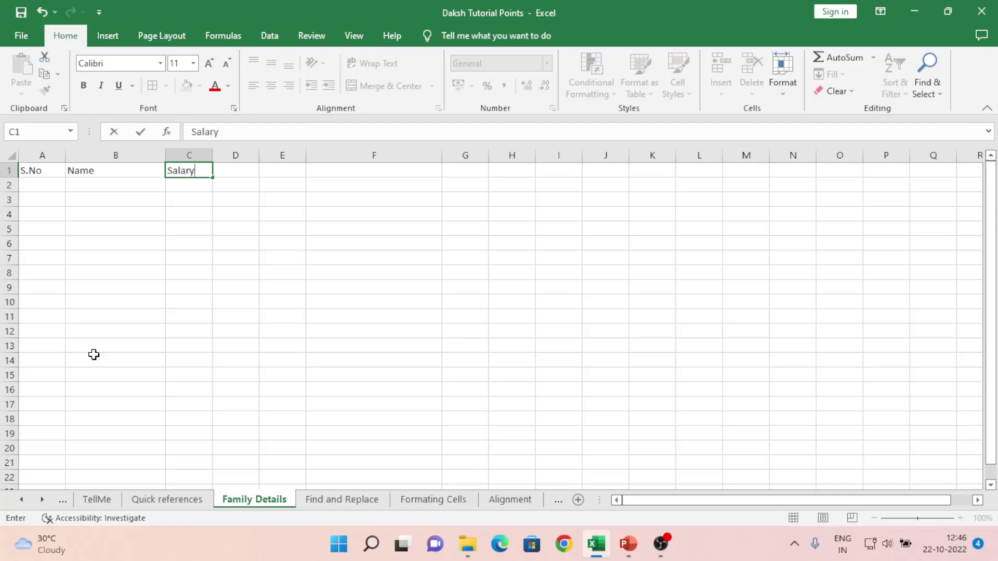
key("Return")
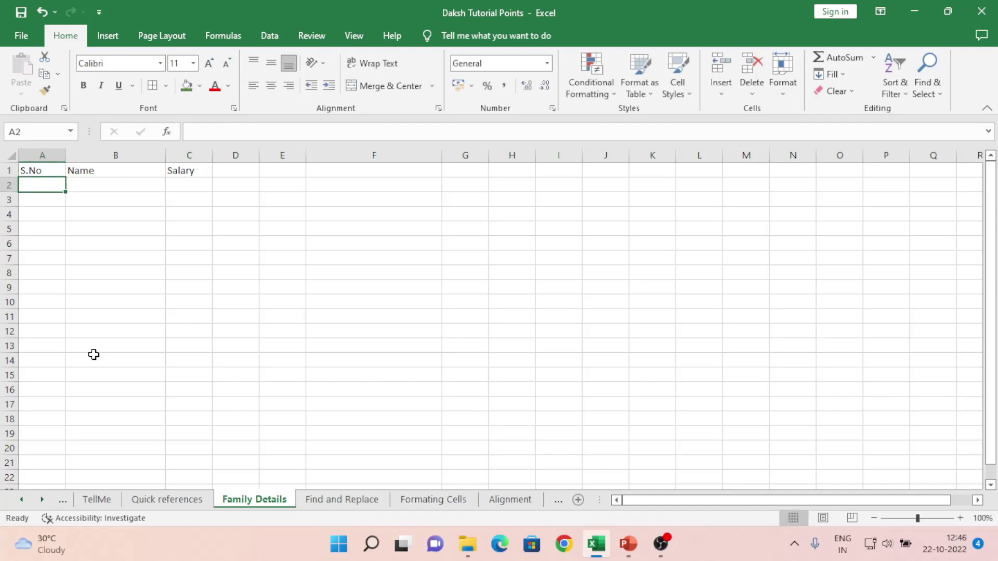
Step: Enter the serial numbers 1 to 10 in cells A2 to A11 under S.No
type("1")
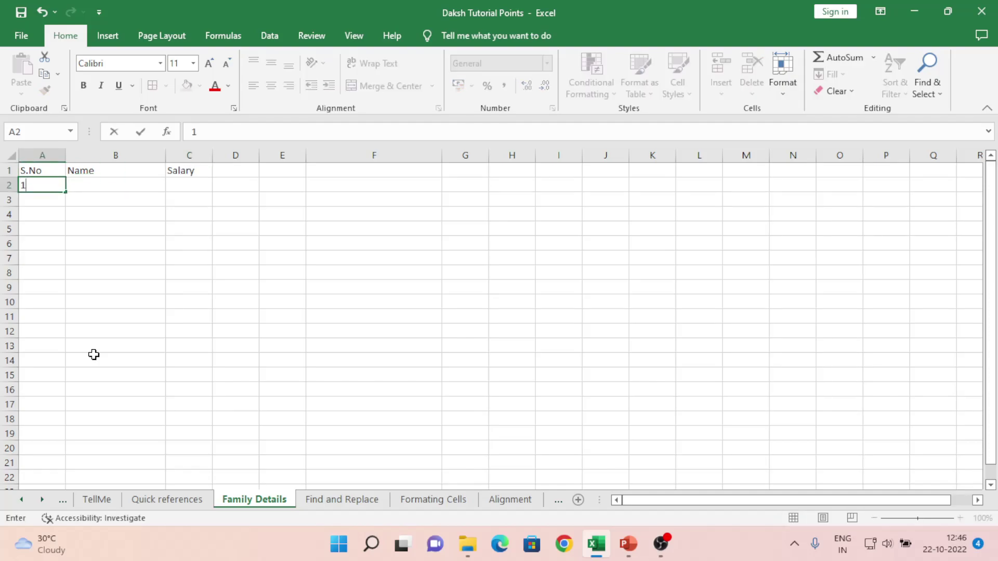
key("Return")
type("2")
key("Return")
type("3")
key("Return")
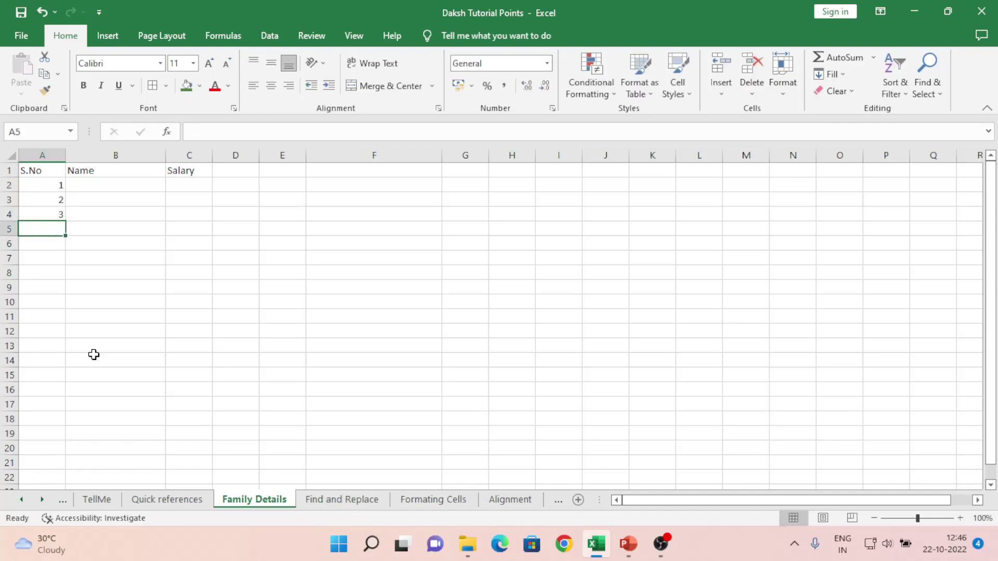
type("4")
key("Return")
type("5")
key("Return")
type("6")
key("Return")
type("7")
key("Return")
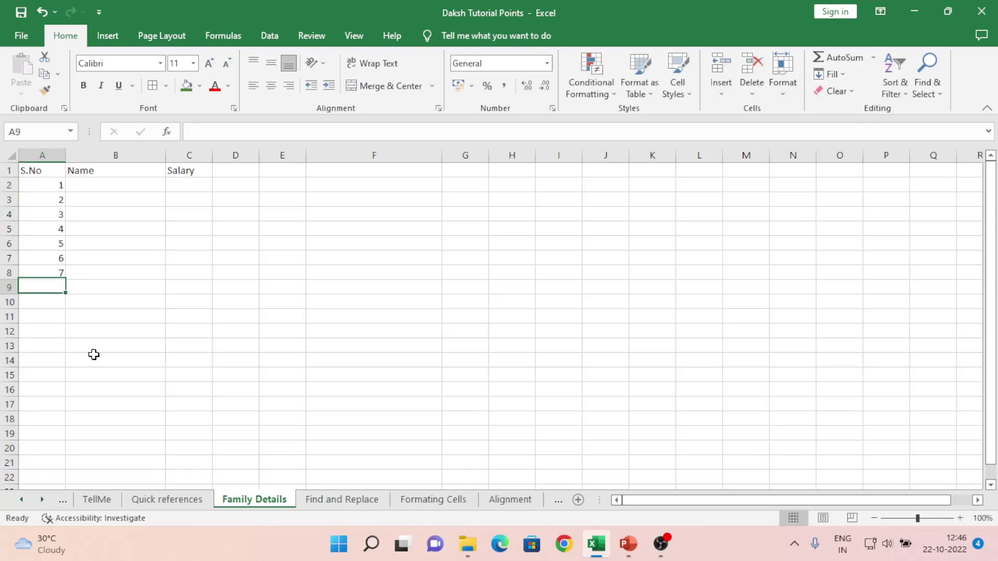
type("8")
key("Return")
type("9")
key("Return")
type("10")
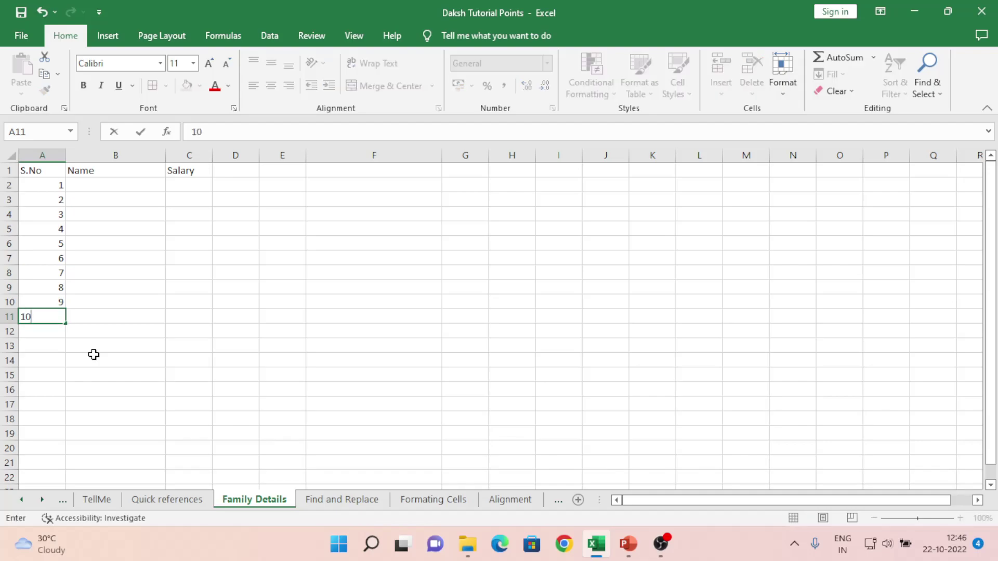
key("Return")
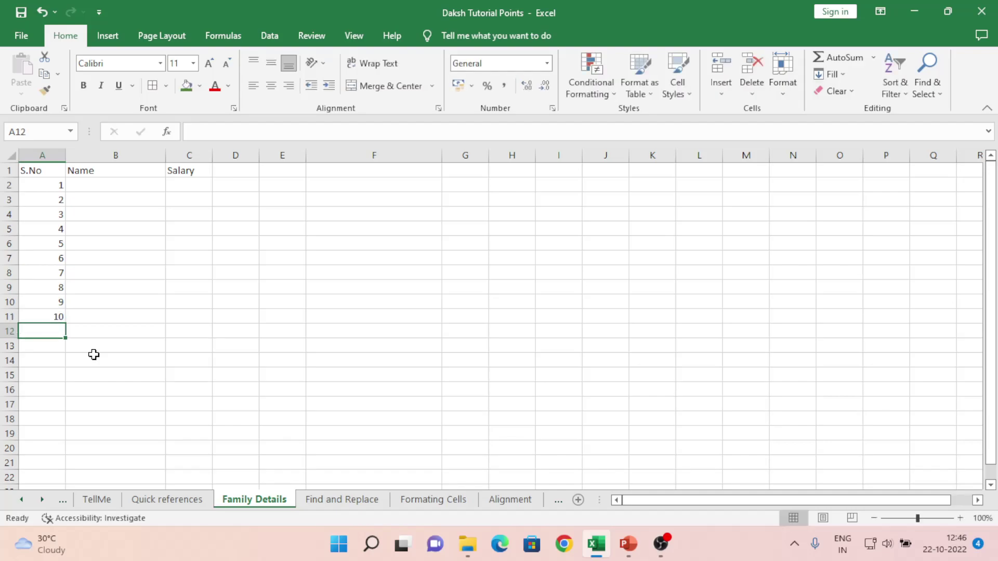
Step: Extend the serial number series from A2:A4 down to A15 with AutoFill
key("Up")
key("Up")
key("Up")
key("Up")
key("Up")
key("Up")
key("Up")
key("Up")
key("Up")
key("Up")
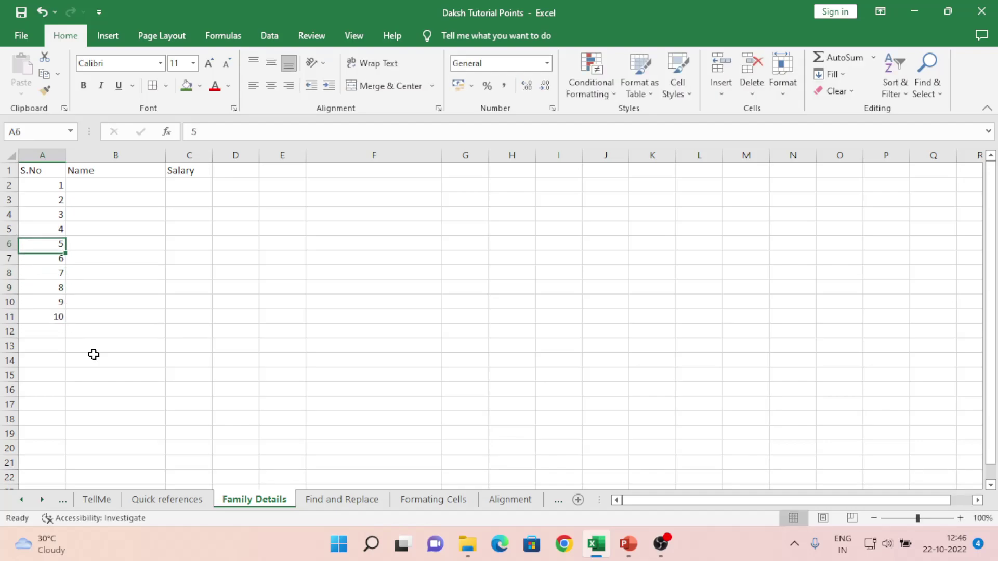
key("shift+Down")
key("shift+Down")
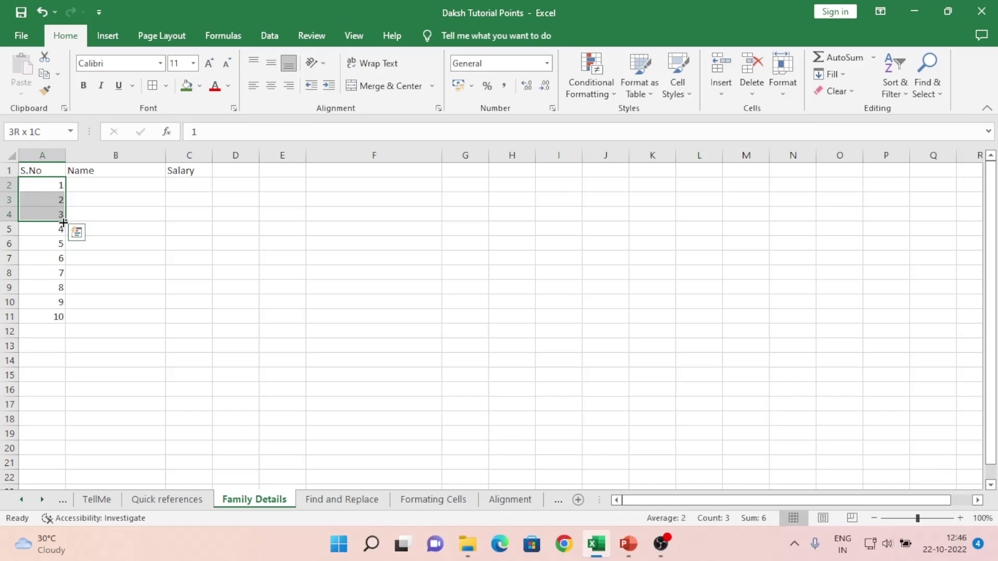
left_click_drag(63, 222, 72, 382)
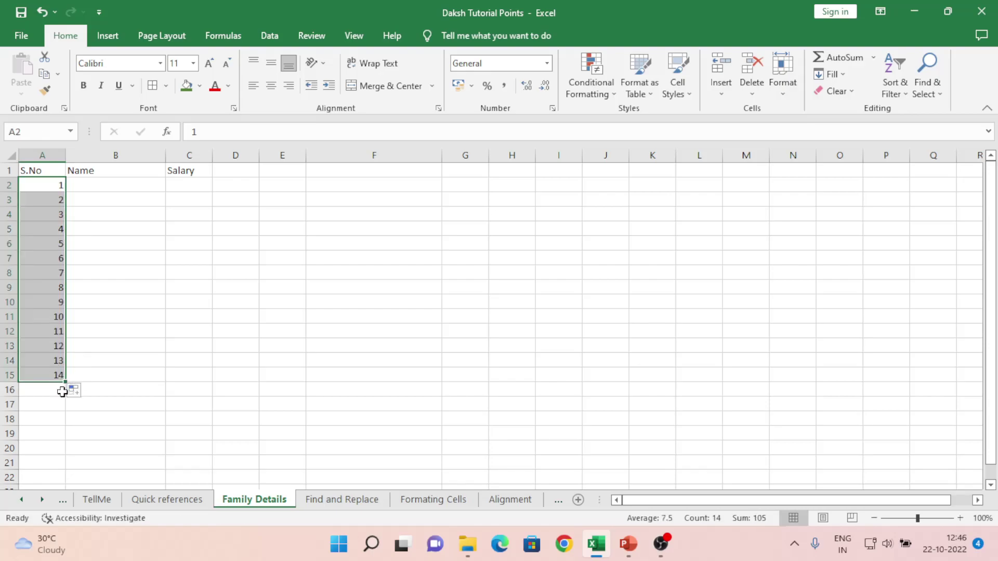
Step: Try to continue the serial numbers by filling only cell A15 down into A16
left_click(50, 349)
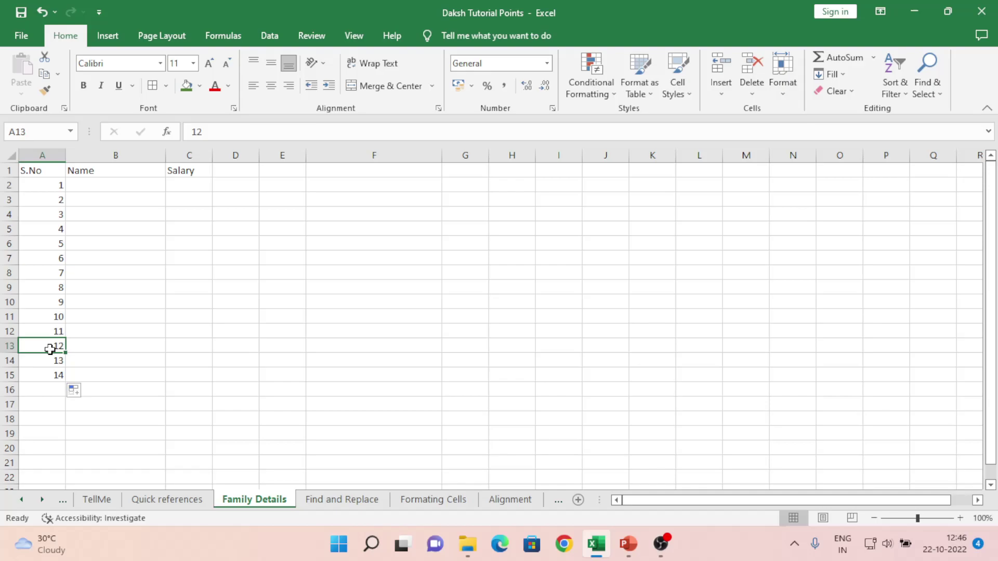
key("Down")
key("Down")
key("Down")
key("Up")
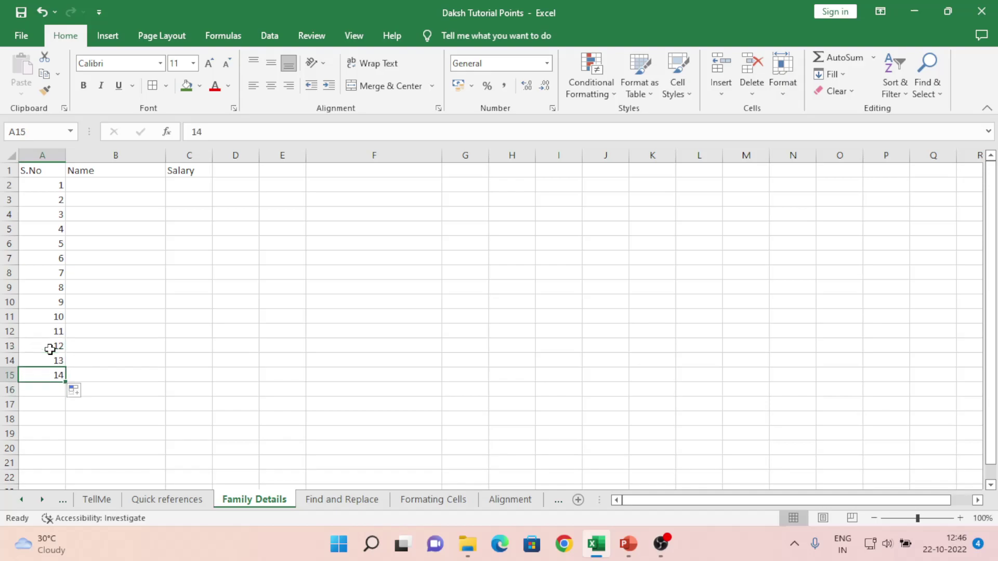
left_click_drag(66, 384, 63, 400)
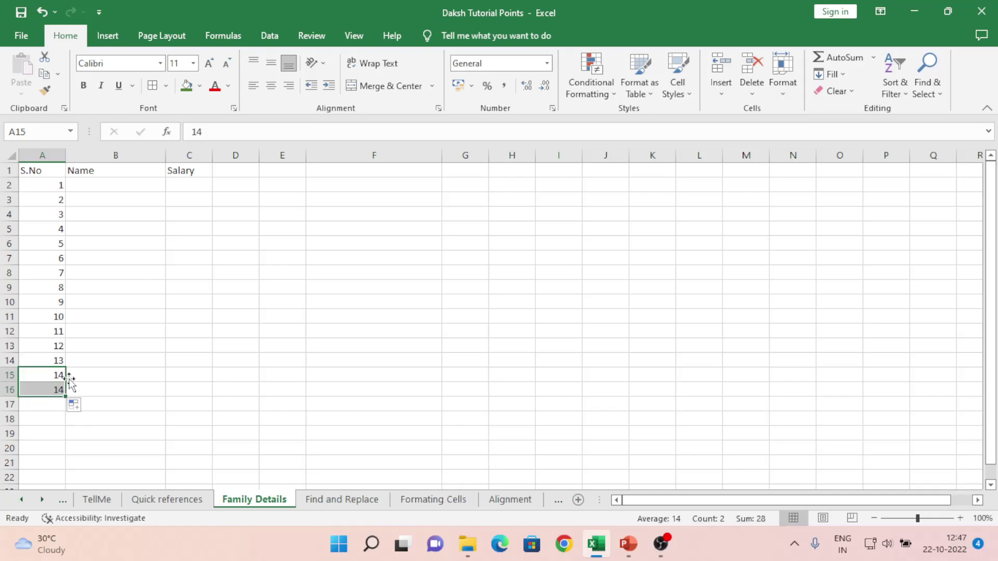
Step: Replace the last serial number in cell A16 with 15
left_click(86, 348)
key("ctrl+Up")
key("Down")
key("Left")
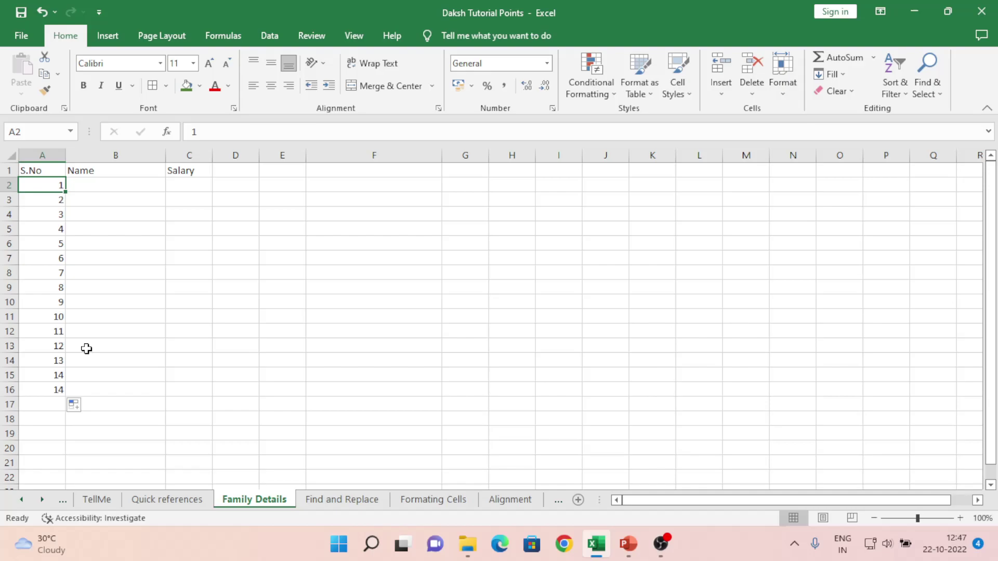
key("ctrl+Down")
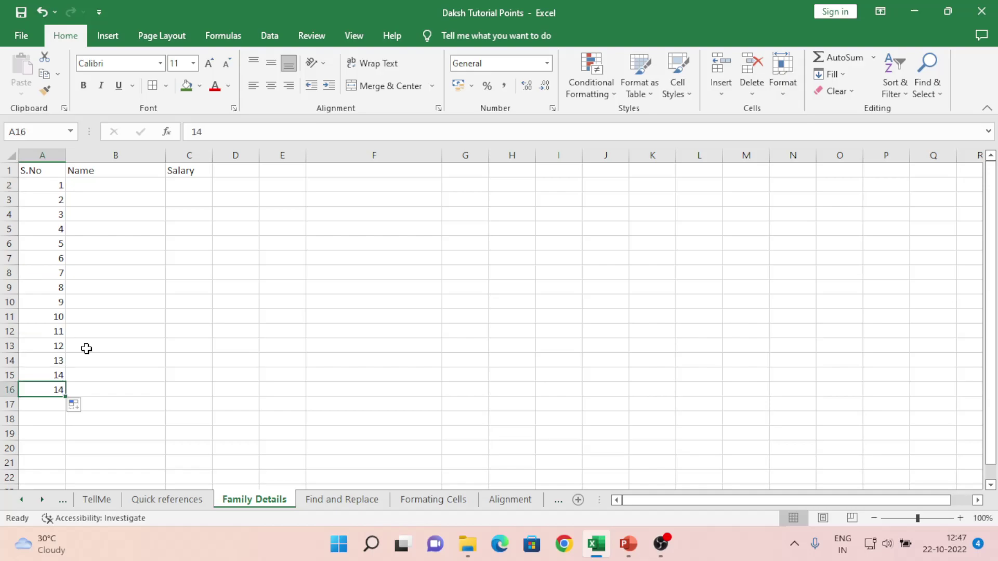
type("15")
key("Return")
Step: Enter Person1 as the first name in cell B2
key("Up")
key("ctrl+Up")
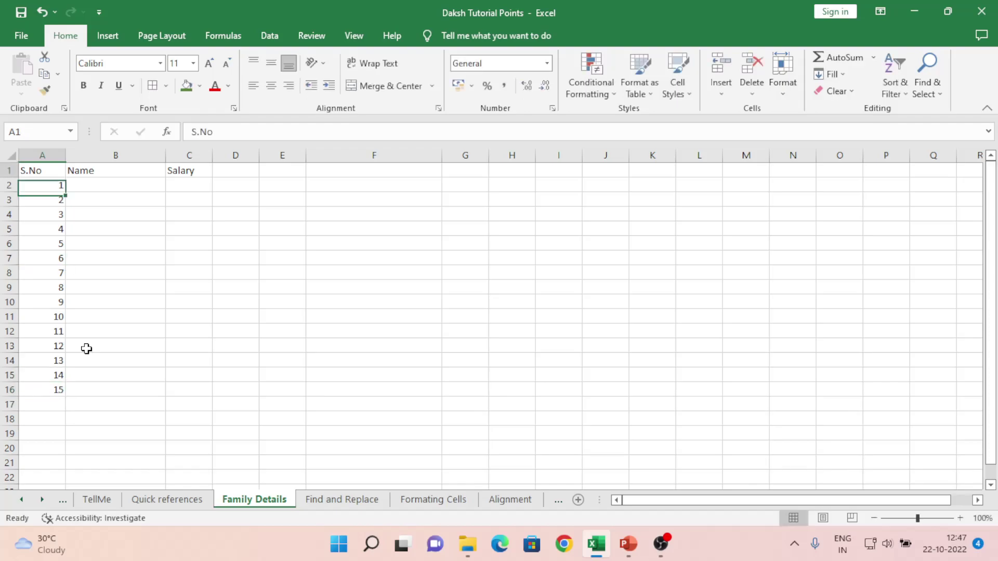
key("Right")
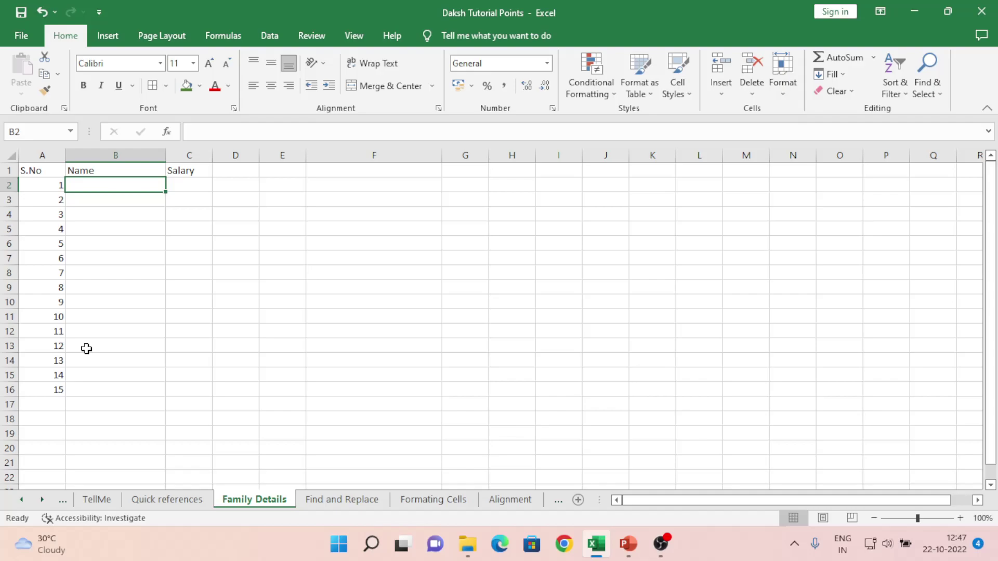
type("Perso")
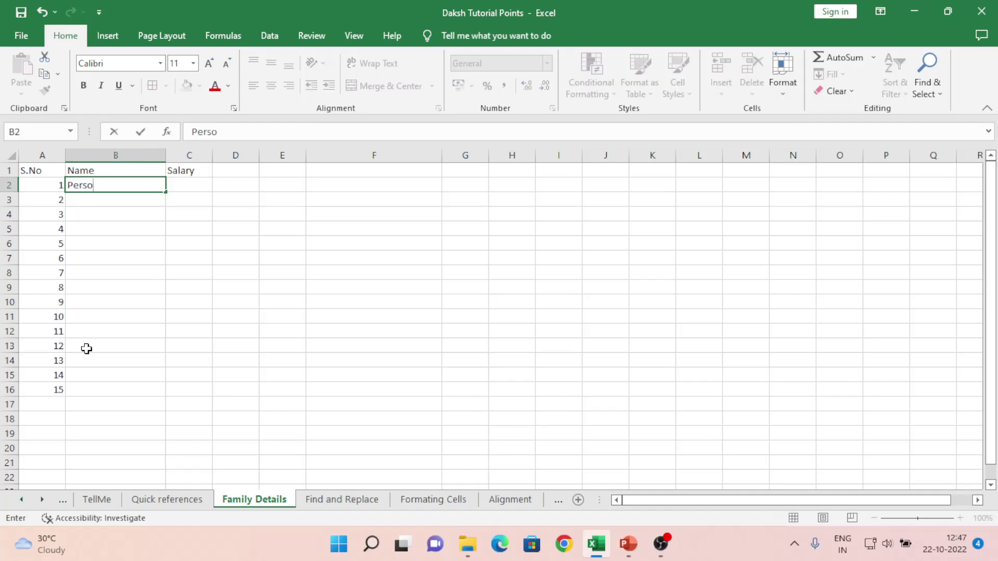
type("n 1")
key("BackSpace")
key("BackSpace")
type("1")
key("Return")
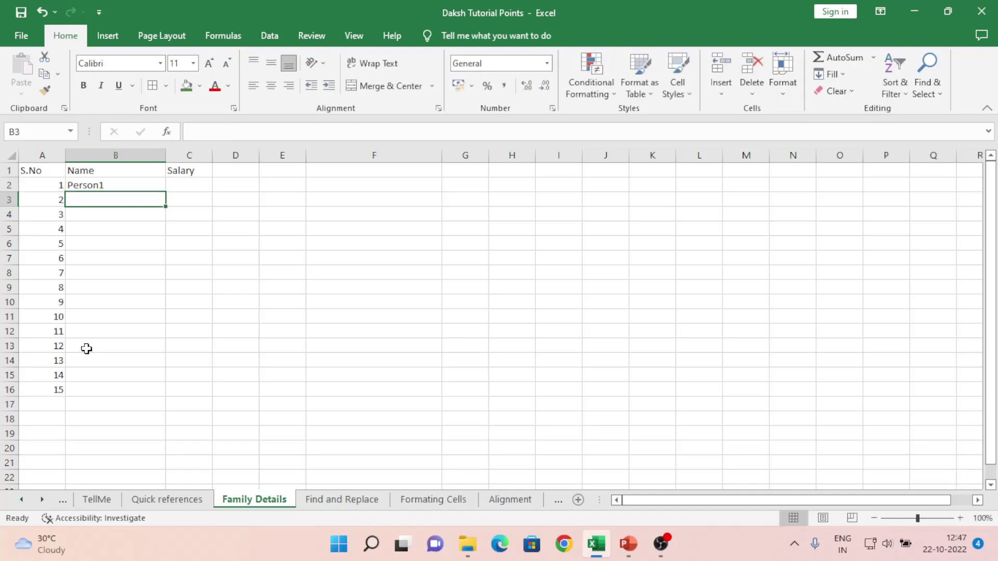
Step: Copy the first name down into B3 and change it to Person2
key("ctrl+d")
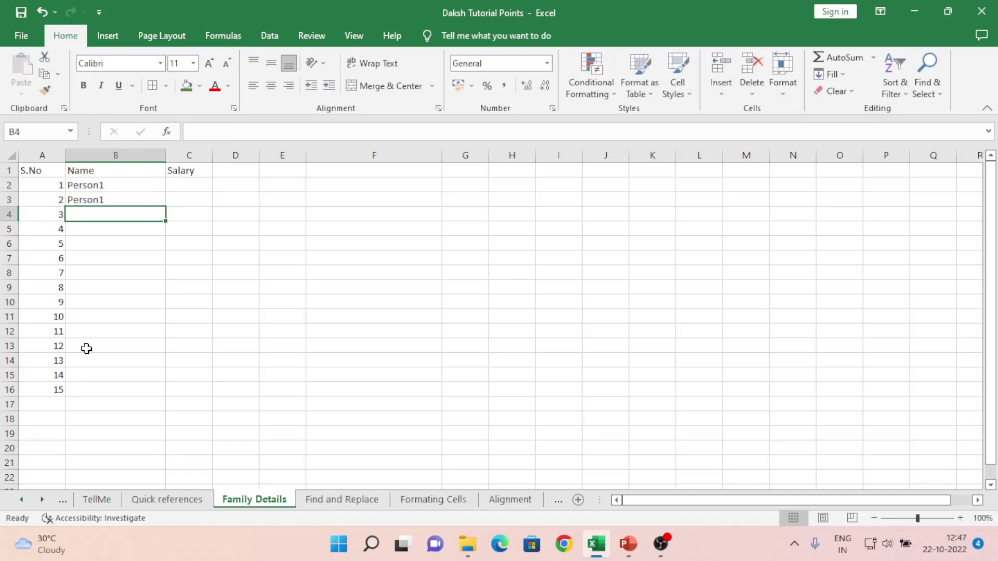
key("XF86AudioLowerVolume")
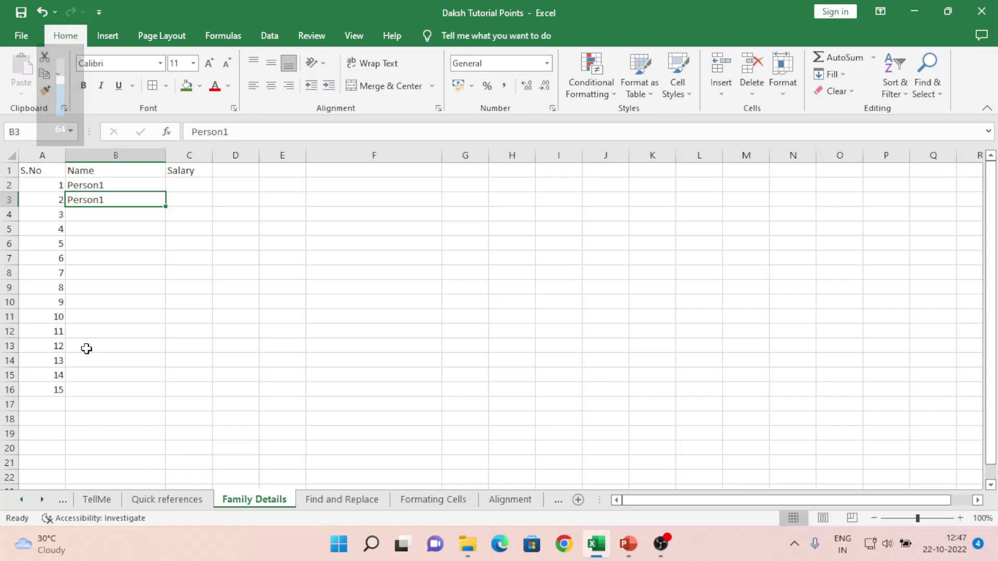
key("F2")
key("BackSpace")
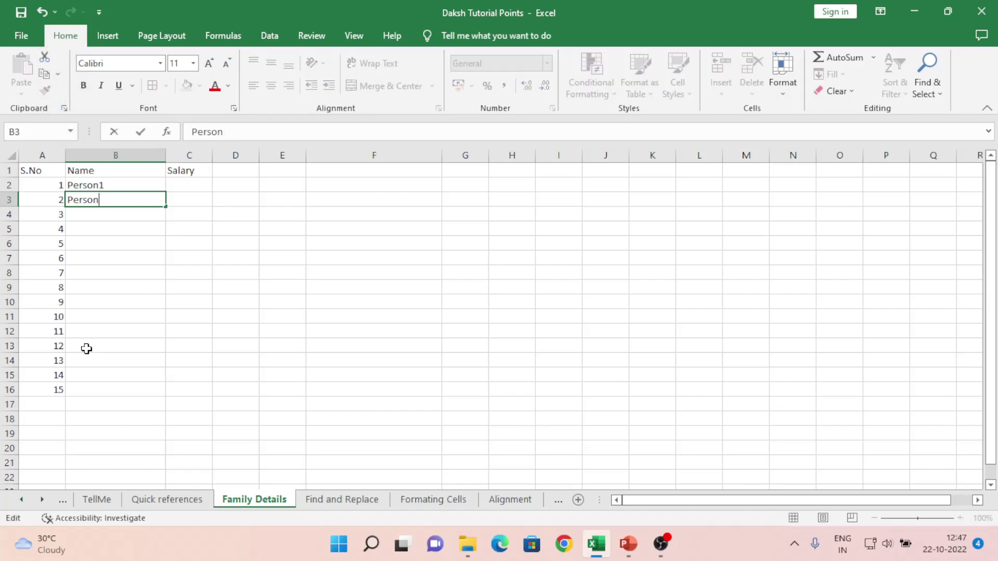
type("2")
key("Return")
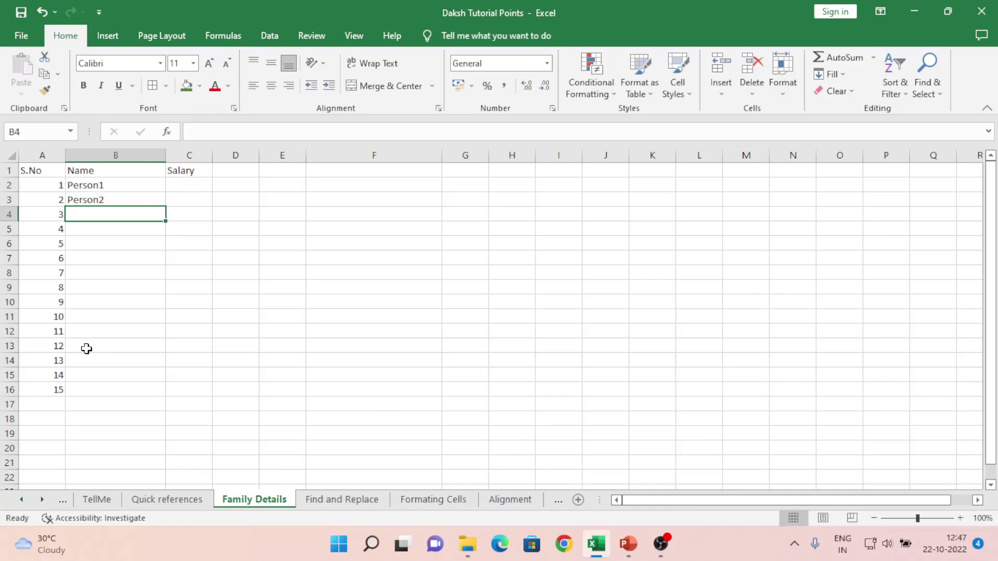
Step: Flash Fill the remaining names from B4 down to the last serial number and save the workbook
key("ctrl+e")
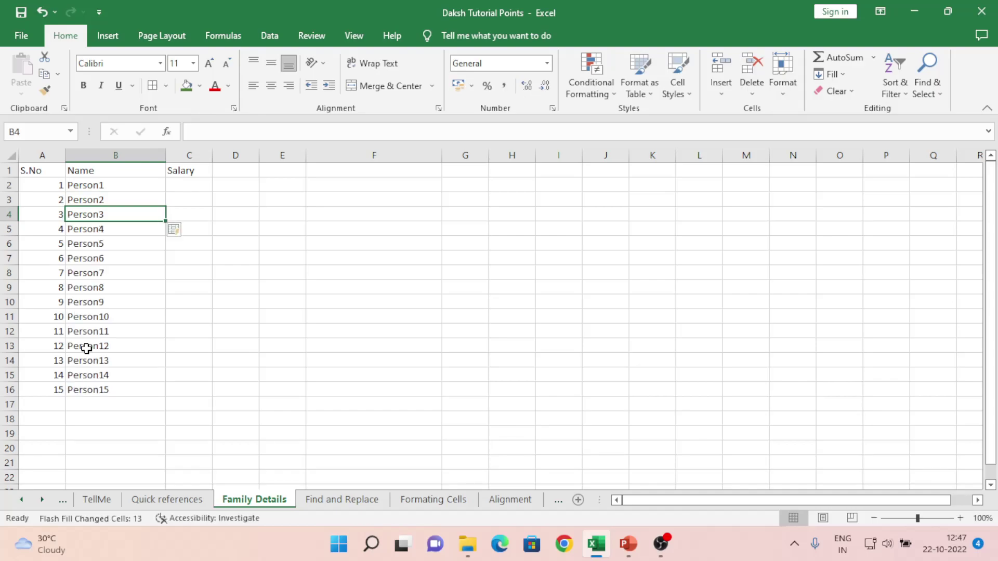
key("Up")
key("Down")
key("ctrl+s")
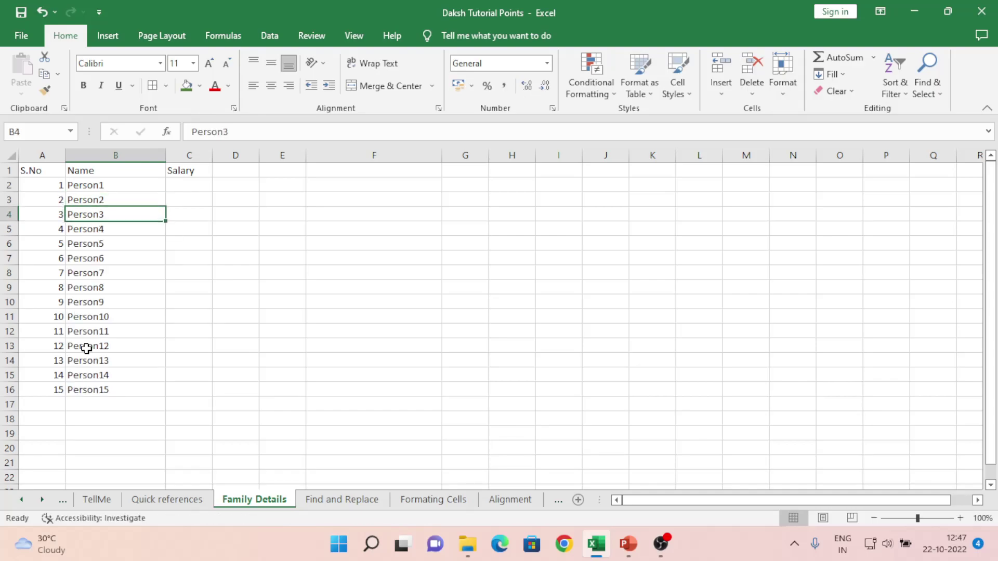
Step: Examine the flash-filled entries in the Name column from the last row up to the first
key("ctrl+Down")
key("Up")
key("Up")
key("Up")
key("Up")
key("Up")
key("Up")
key("Up")
key("Up")
key("Up")
key("Up")
key("Up")
key("Up")
key("Up")
key("Up")
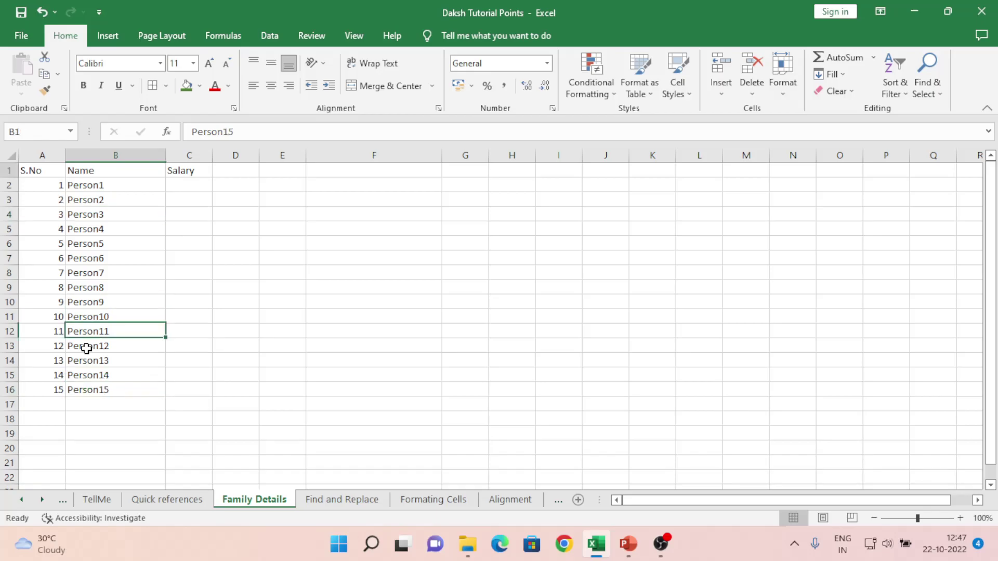
key("Down")
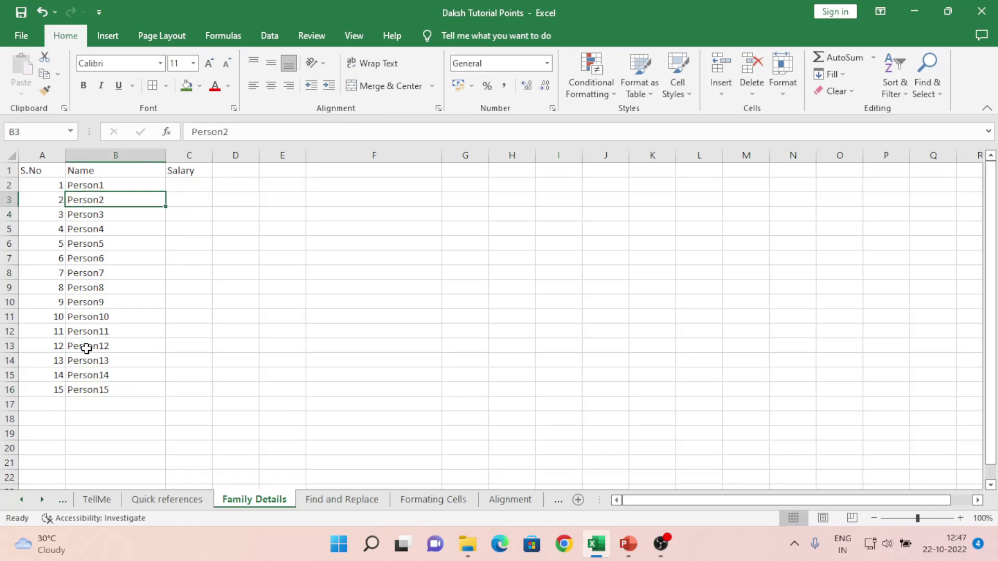
key("Down")
key("Up")
key("Up")
key("Down")
key("Down")
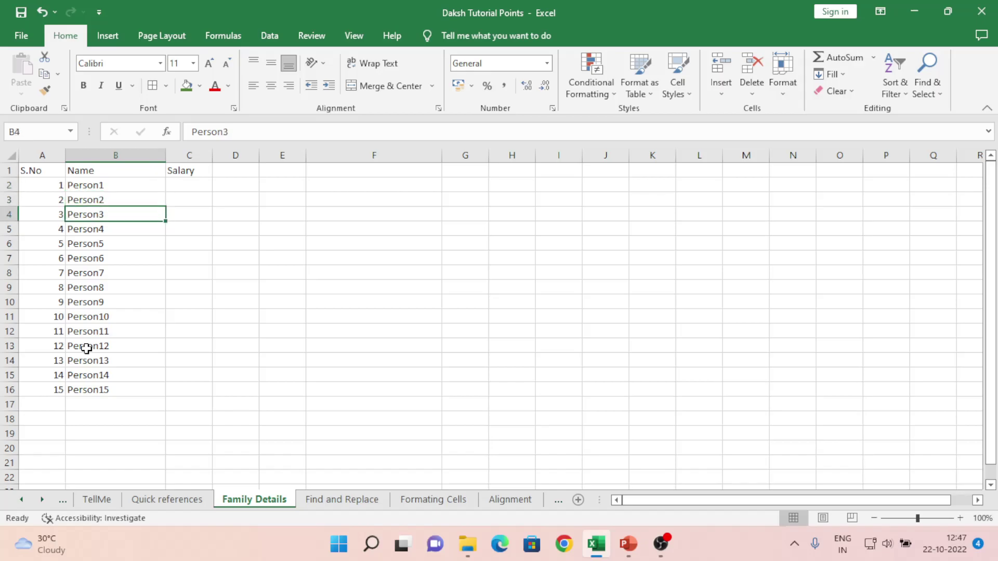
Step: Undo the Flash Fill of the Name column and run Flash Fill again from B4
key("ctrl+z")
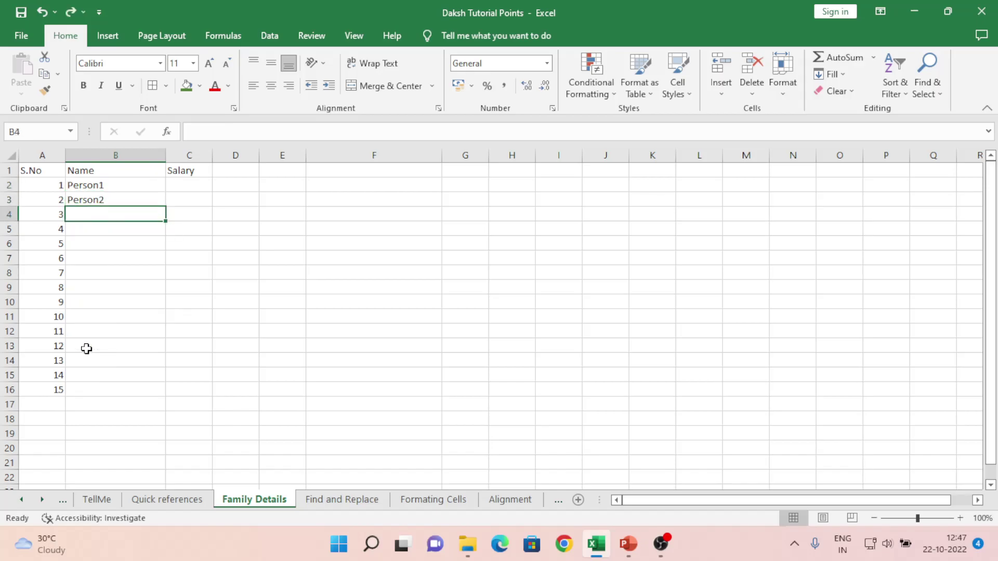
key("ctrl+e")
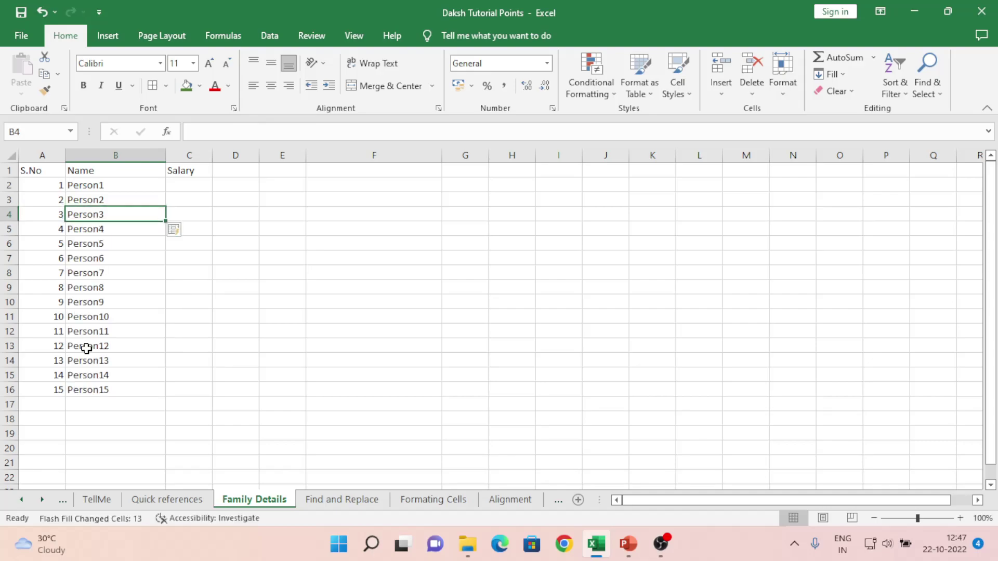
key("ctrl+Down")
key("ctrl+Up")
key("Down")
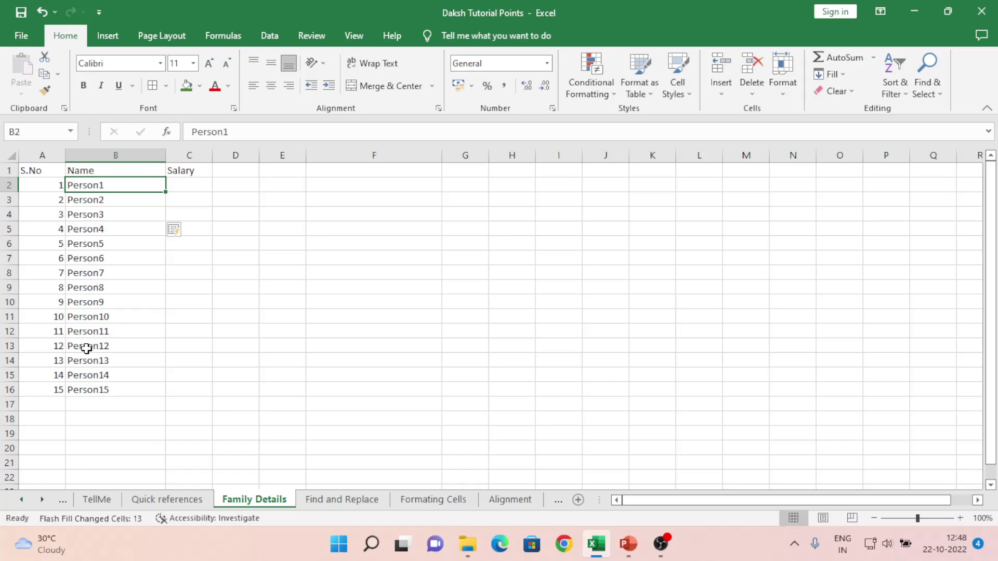
Step: Enter the first three salaries 12000, 11000 and 13000 in C2 to C4
key("Down")
key("ctrl+Down")
key("Right")
key("ctrl+Up")
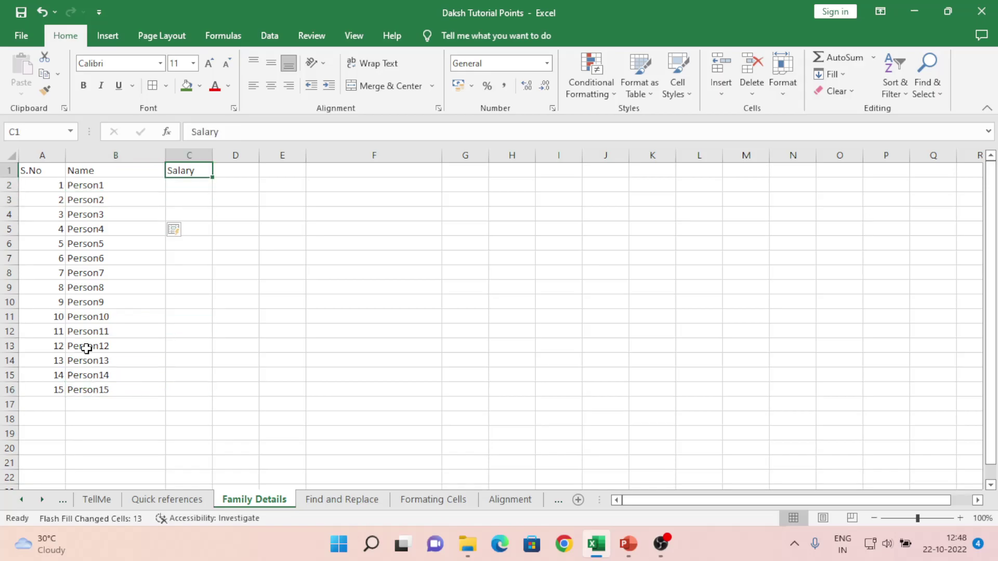
key("Down")
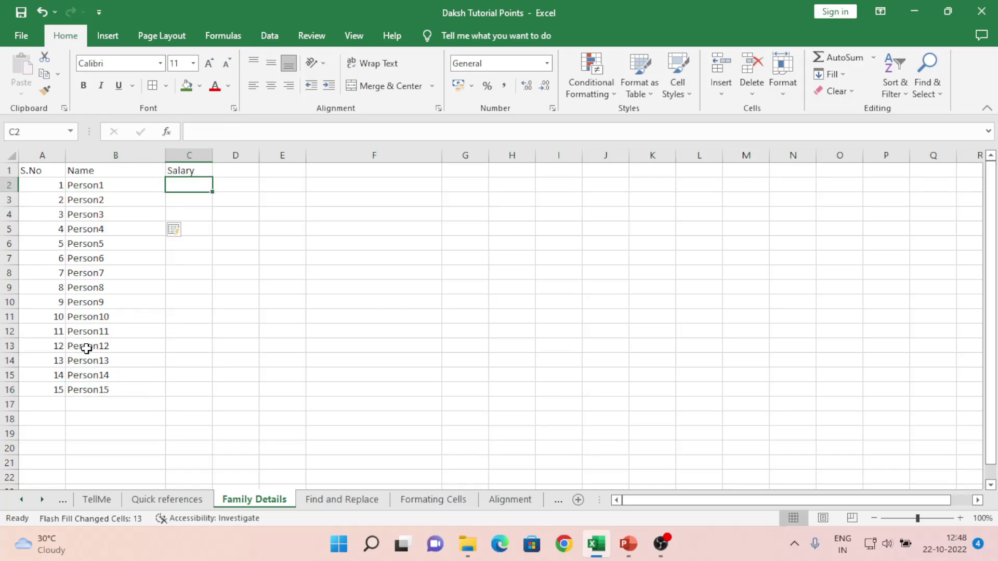
type("1200")
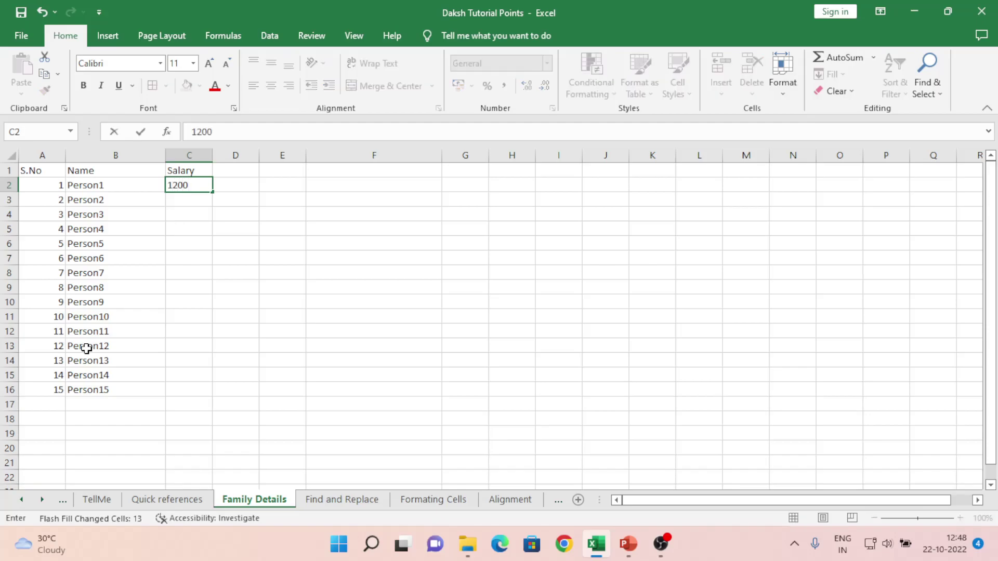
type("0")
key("Return")
type("11")
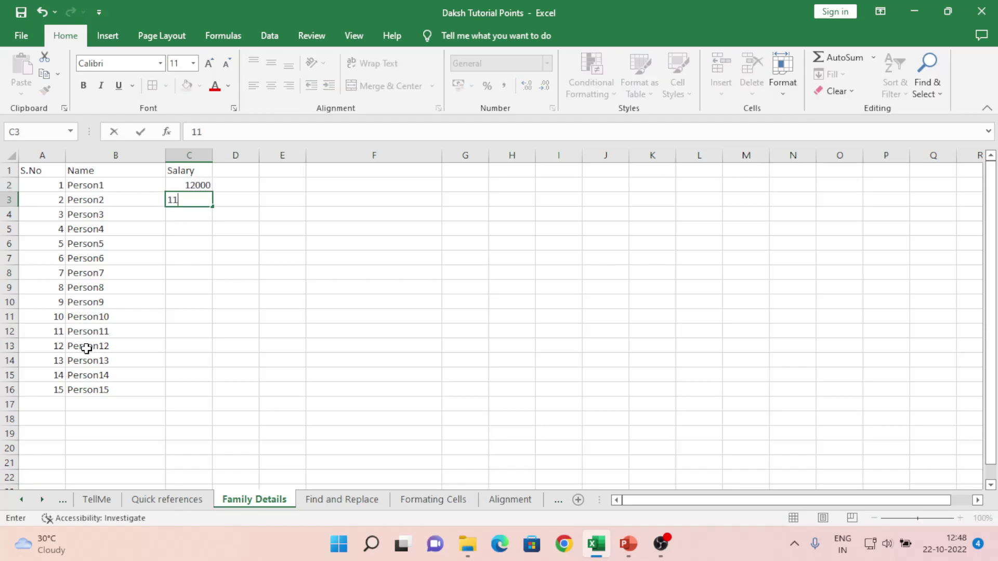
type("000")
key("Return")
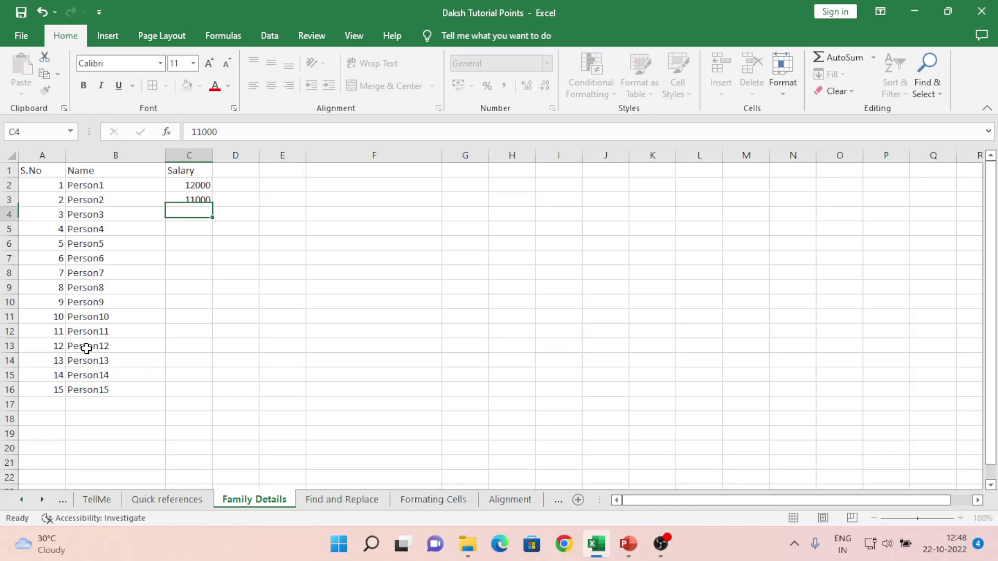
type("13000")
key("Return")
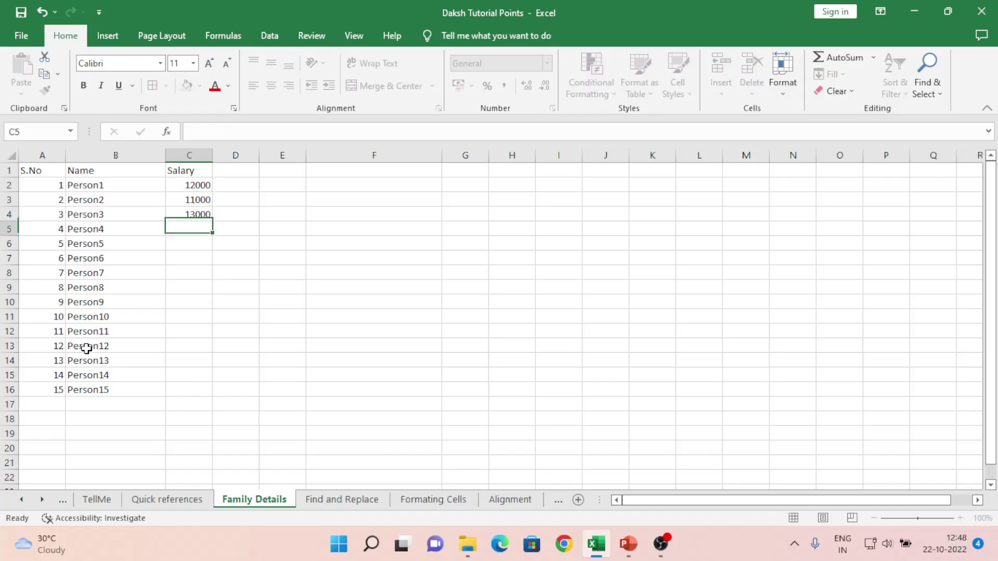
Step: Copy the three salaries in C2:C4 and paste them into C5:C7
key("Up")
key("Up")
key("Up")
key("shift+Down")
key("shift+Down")
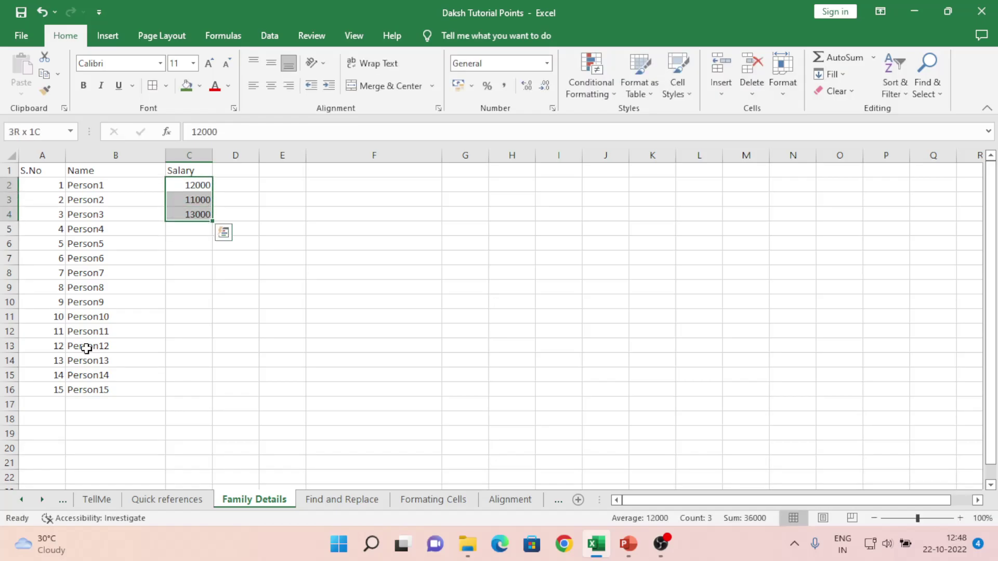
key("ctrl+c")
key("Down")
key("Down")
key("Down")
key("Down")
key("Down")
key("Up")
key("Up")
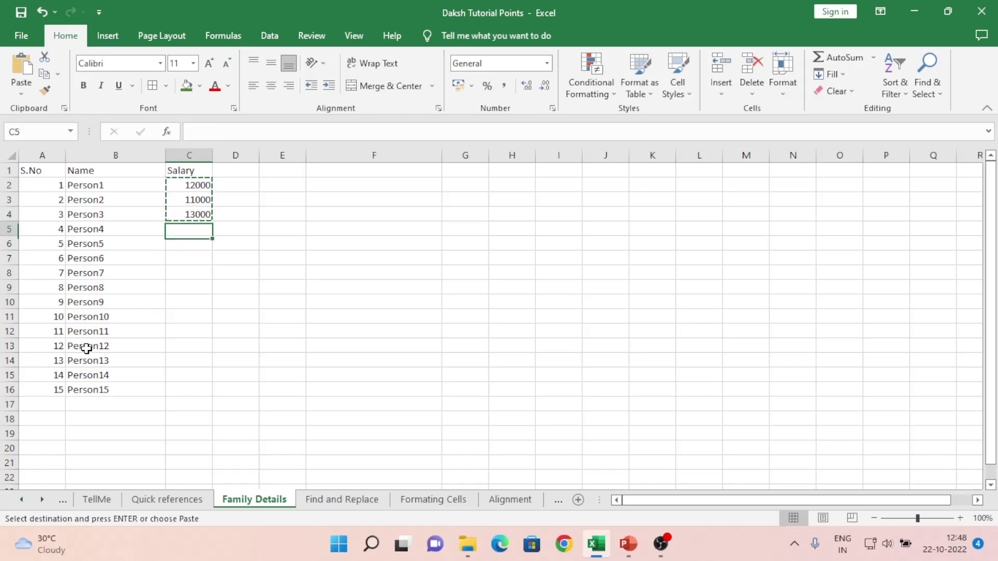
key("ctrl+v")
Step: Paste the same three salaries repeatedly from C8 down to the last person in C16, ending copy mode
key("Down")
key("Down")
key("Down")
key("ctrl+v")
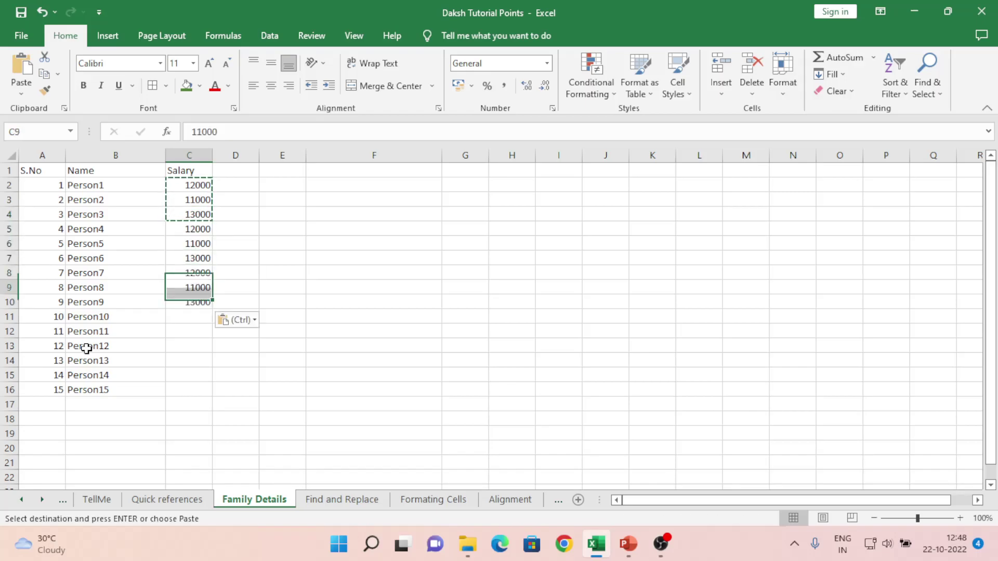
key("Down")
key("Down")
key("Down")
key("ctrl+v")
key("Down")
key("Down")
key("Down")
key("ctrl+v")
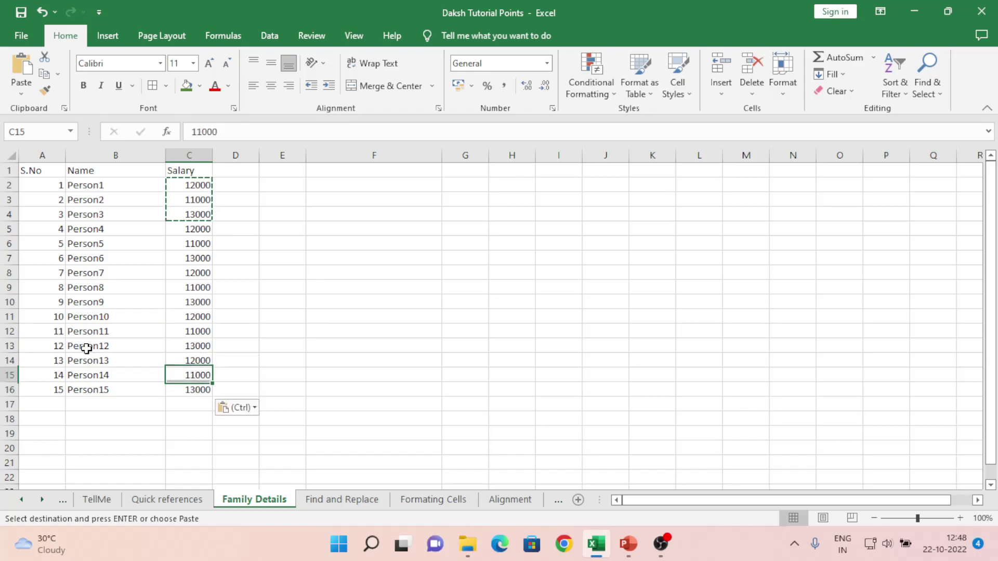
key("Escape")
Step: Examine the table's headers and the filled Salary column from the header down to the last row
key("ctrl+Up")
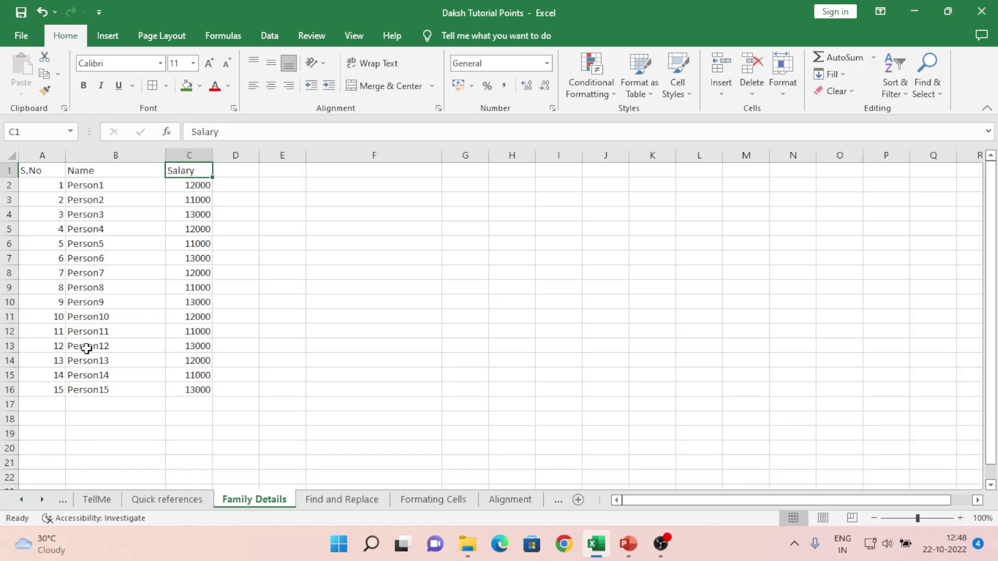
key("Left")
key("Left")
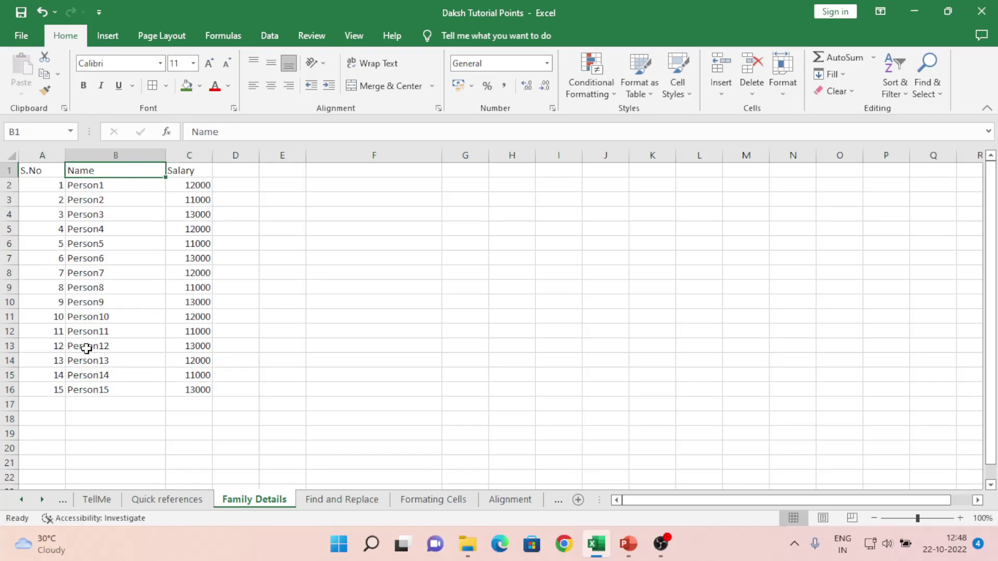
key("Right")
key("Right")
key("ctrl+Down")
key("Up")
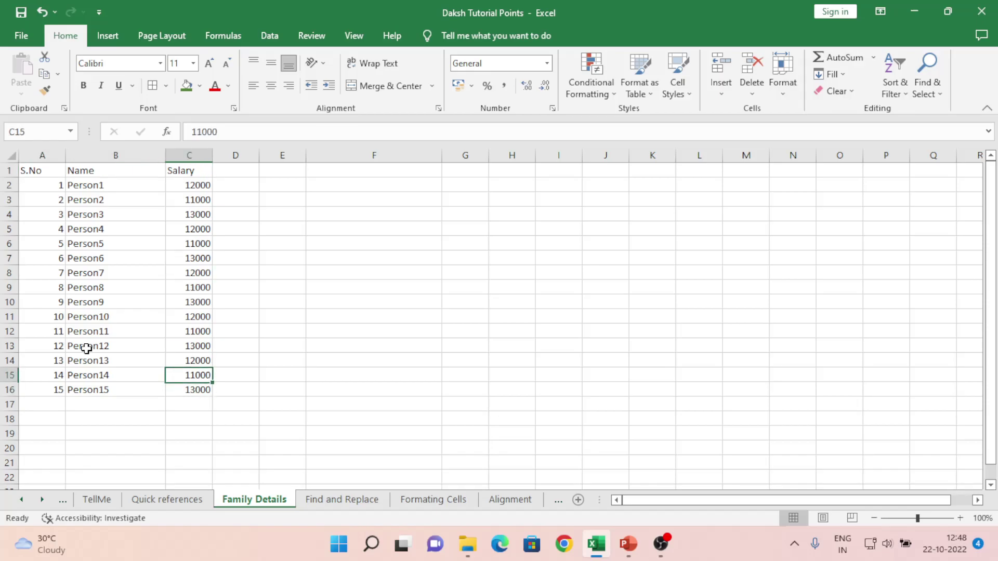
key("ctrl+Up")
key("Down")
key("ctrl+Down")
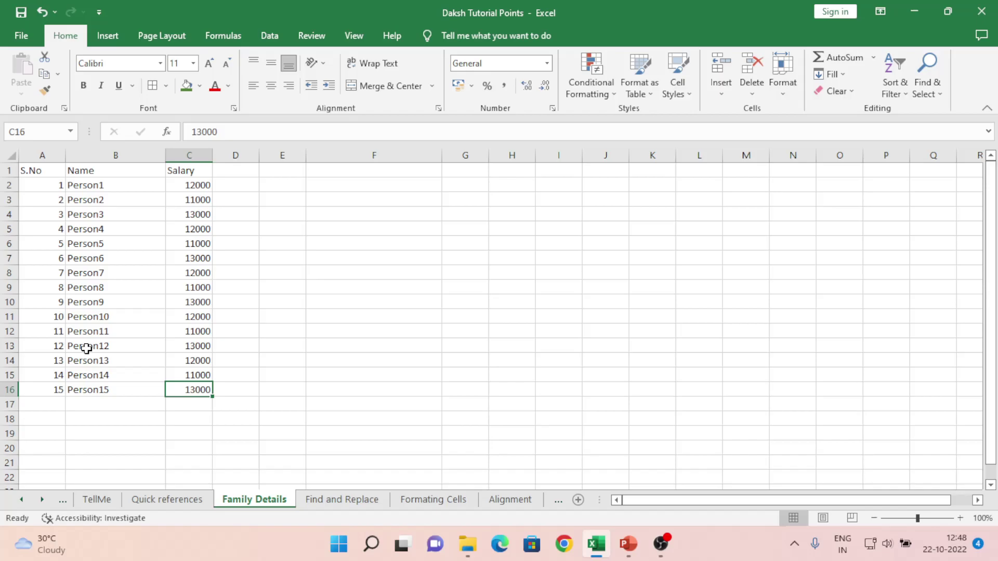
Step: Total the salaries in C17 with the formula =SUM(C2:C16)
key("Up")
key("Down")
key("Down")
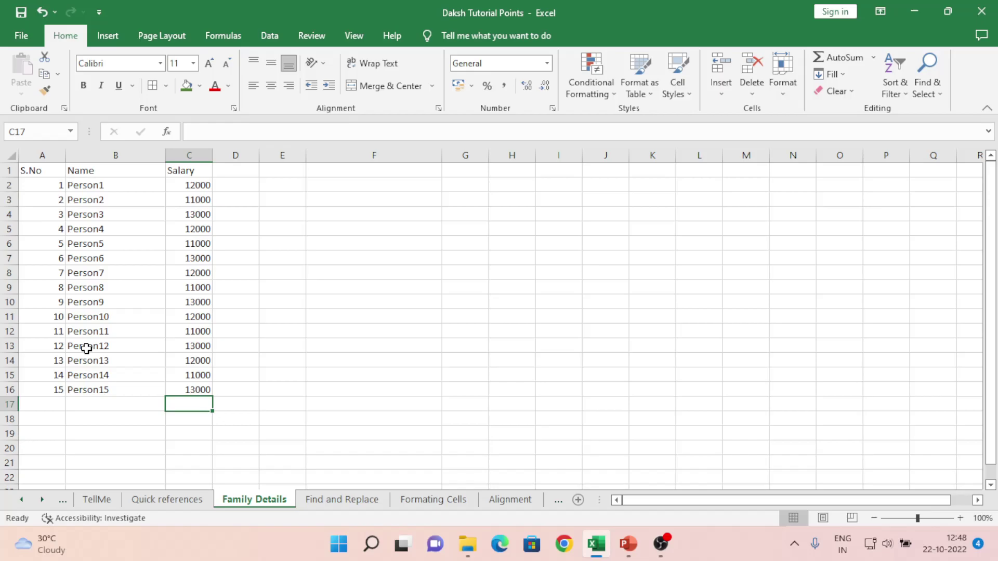
type("=sum")
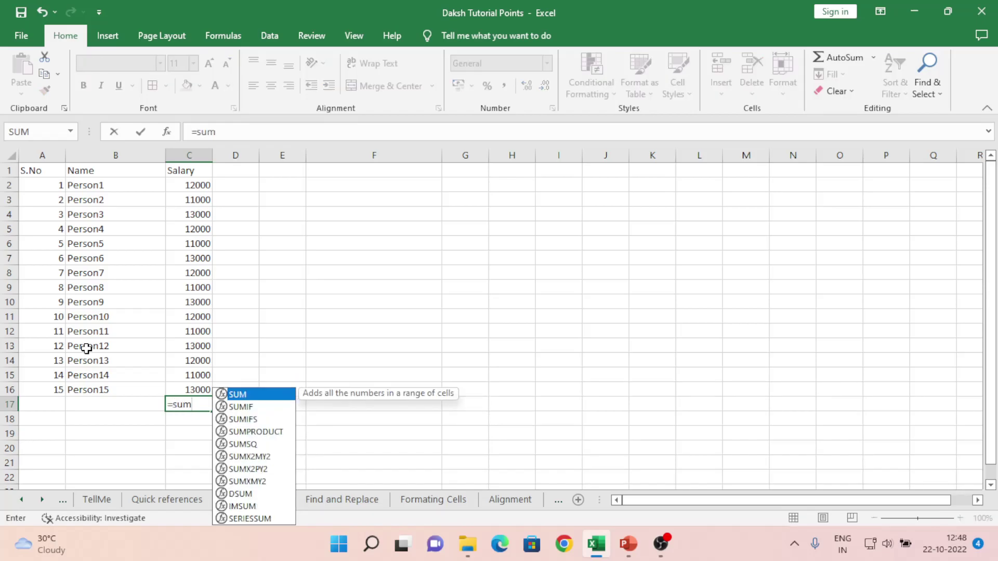
key("Tab")
key("Up")
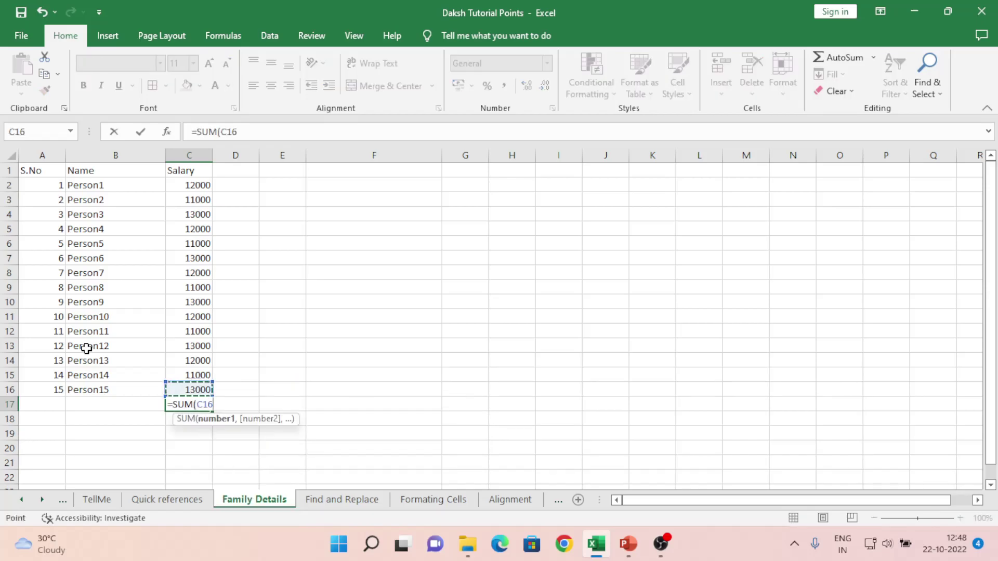
key("shift+Up")
key("shift+Up")
key("shift+Up")
key("shift+Up")
key("shift+Up")
key("shift+Up")
key("shift+Up")
key("shift+Up")
key("shift+Up")
key("shift+Up")
key("shift+Up")
key("shift+Up")
key("shift+Up")
key("shift+Up")
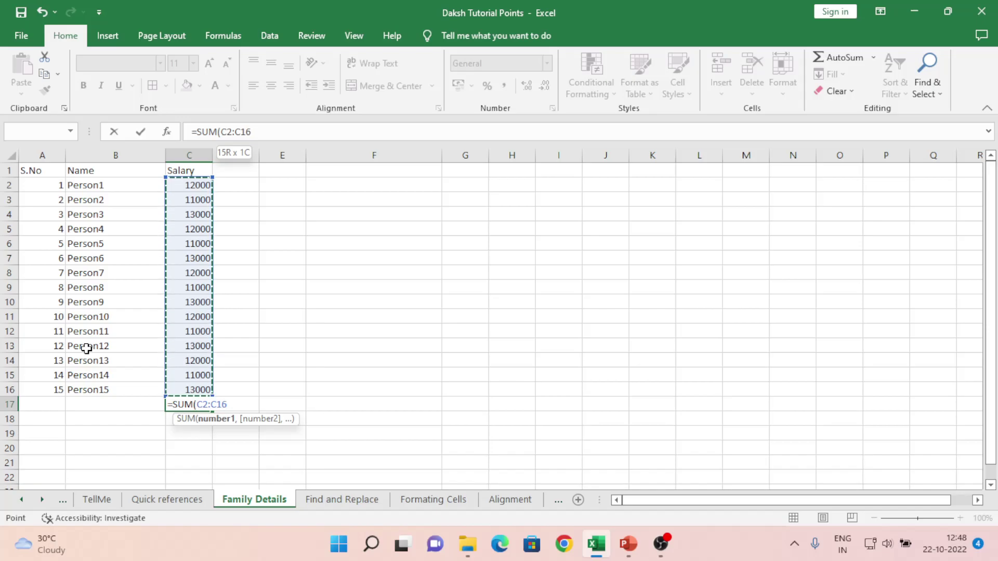
type(")")
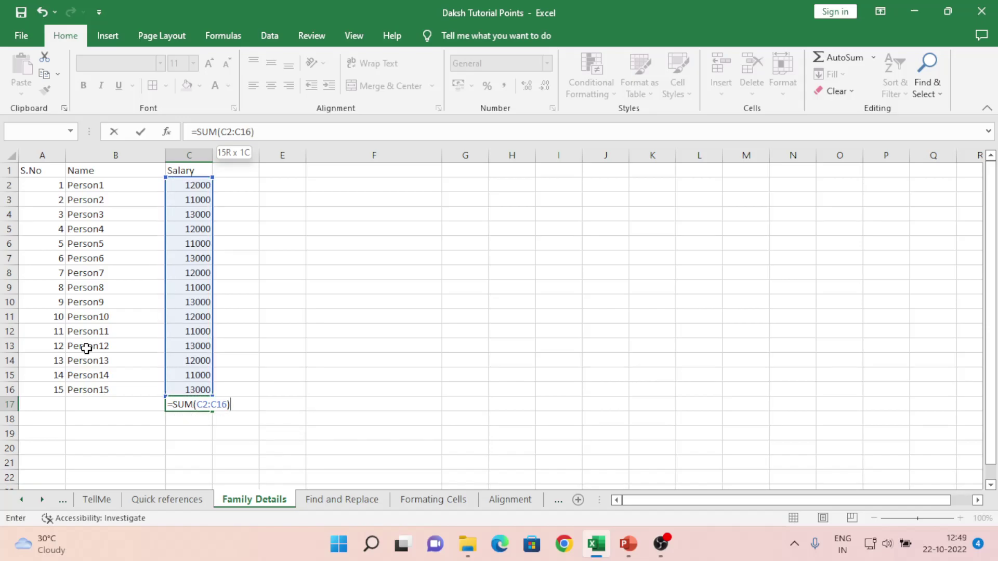
key("Return")
key("Up")
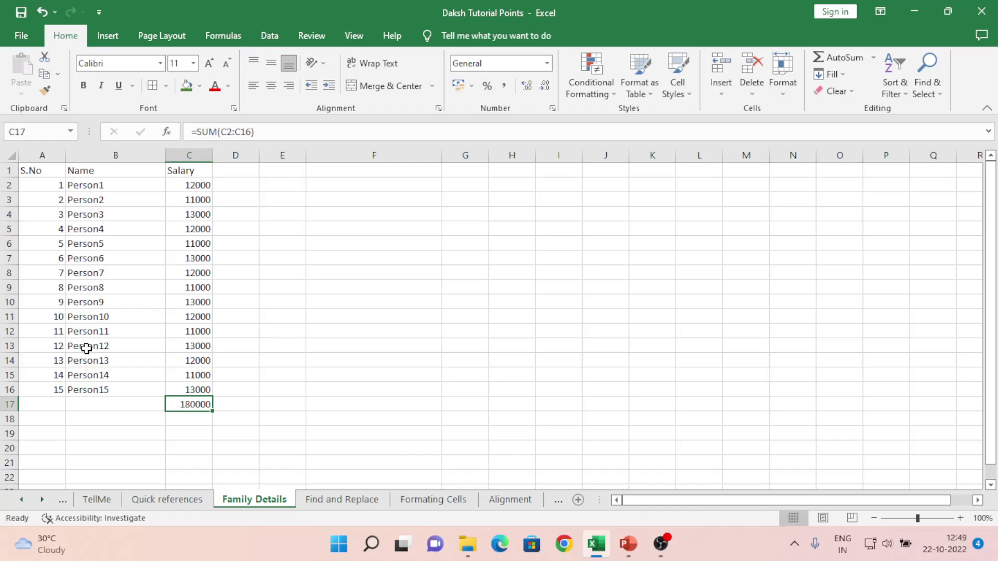
Step: Label the total in B17 as "Total salary"
key("Left")
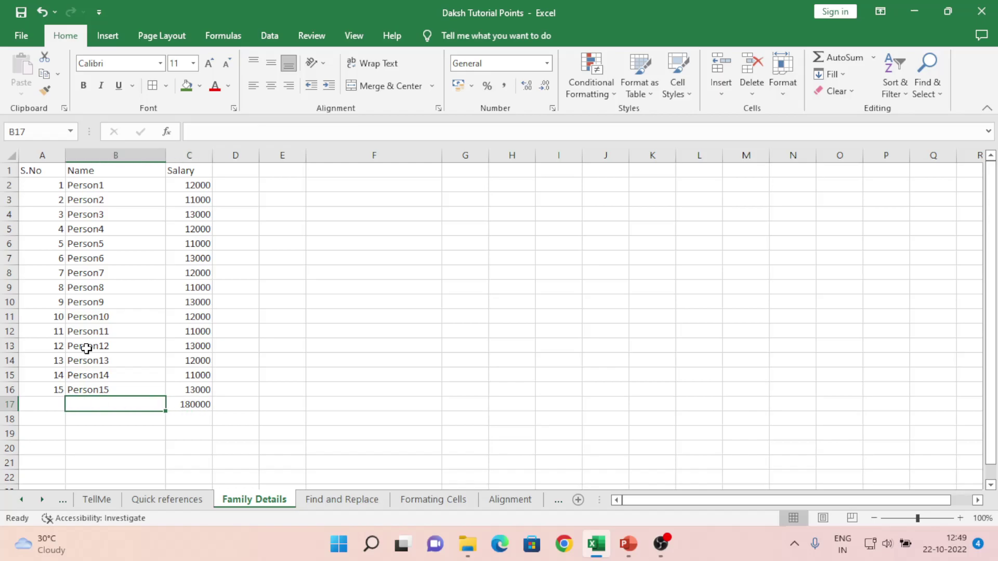
type("Tot")
key("Caps_Lock")
type("L")
key("BackSpace")
key("BackSpace")
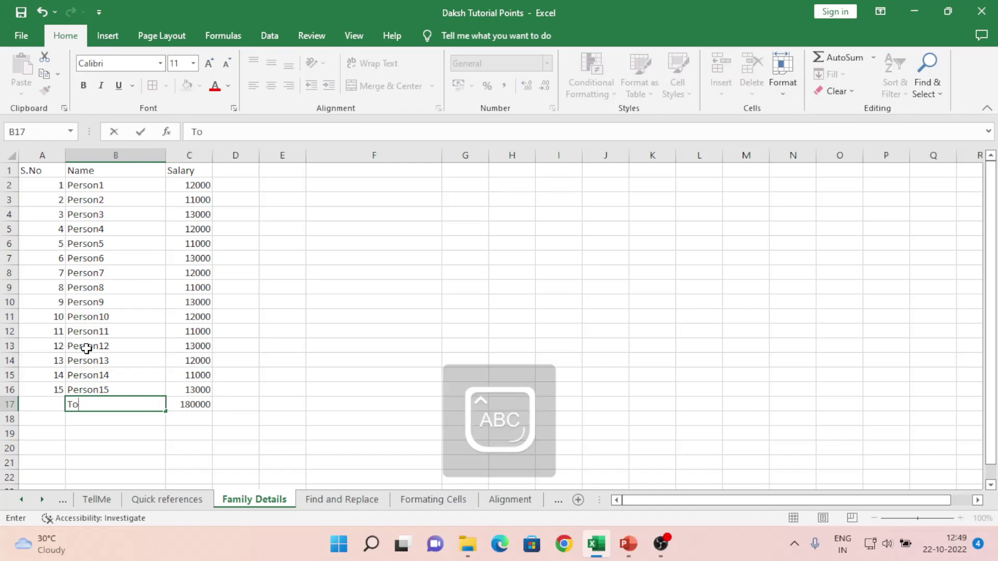
key("Caps_Lock")
type("tal salary")
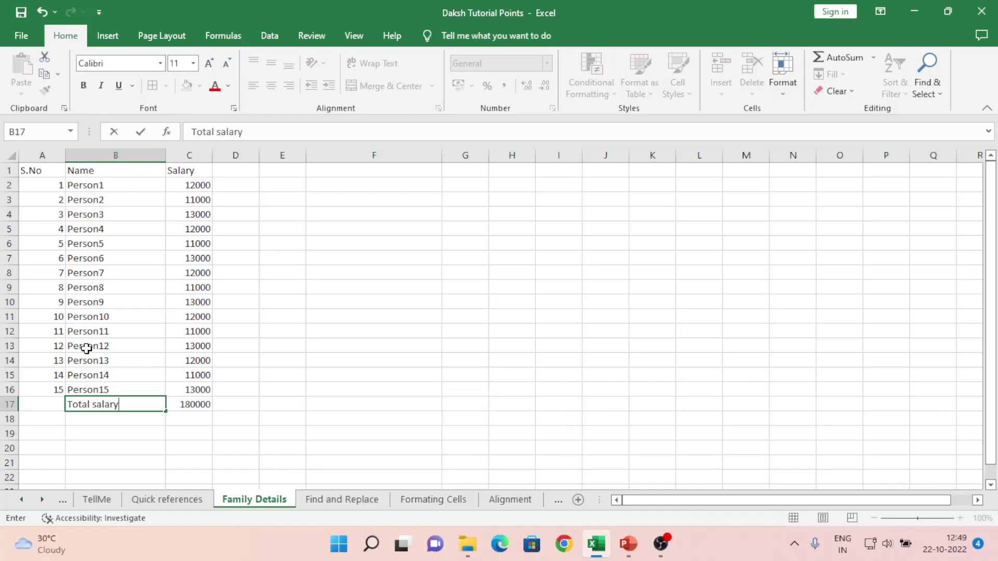
key("Return")
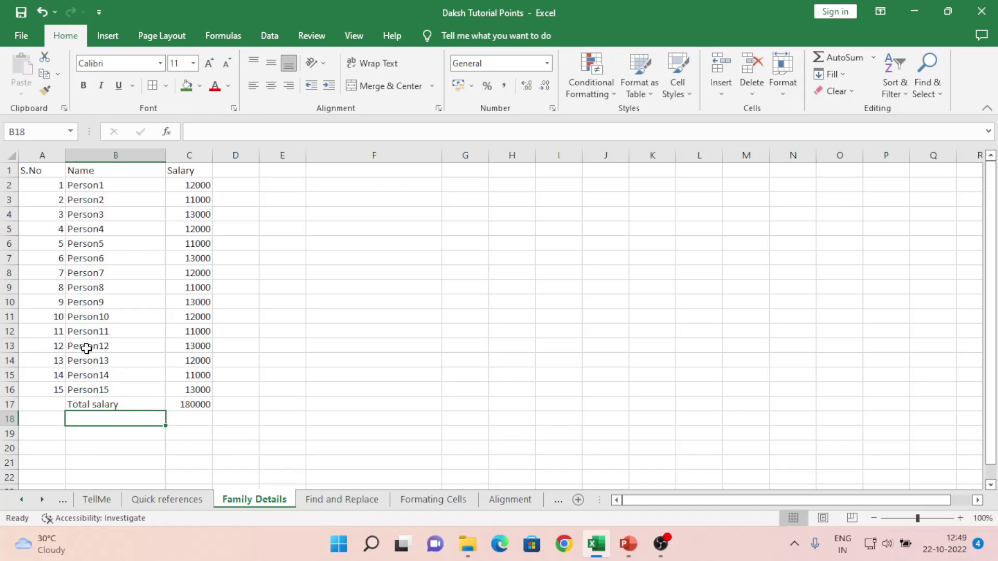
Step: Copy the "Total salary" label down into B18 and change it to "Avg salary"
key("ctrl+d")
key("XF86AudioLowerVolume")
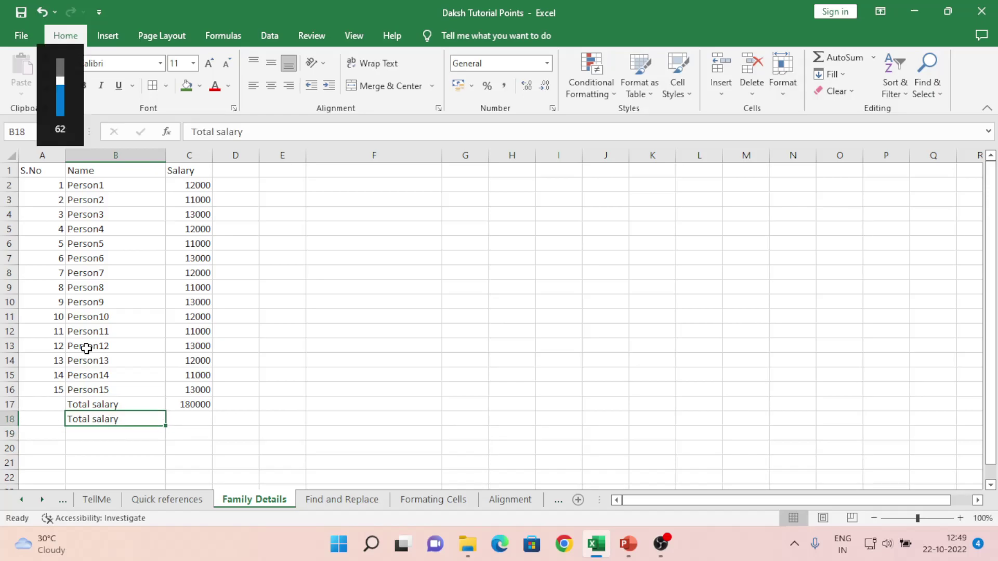
key("F3")
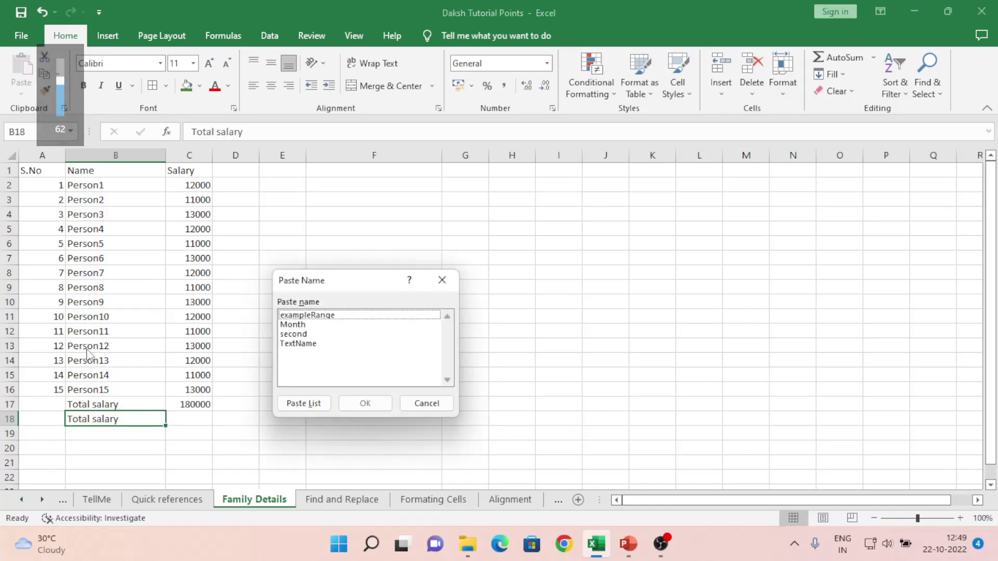
key("Escape")
key("F2")
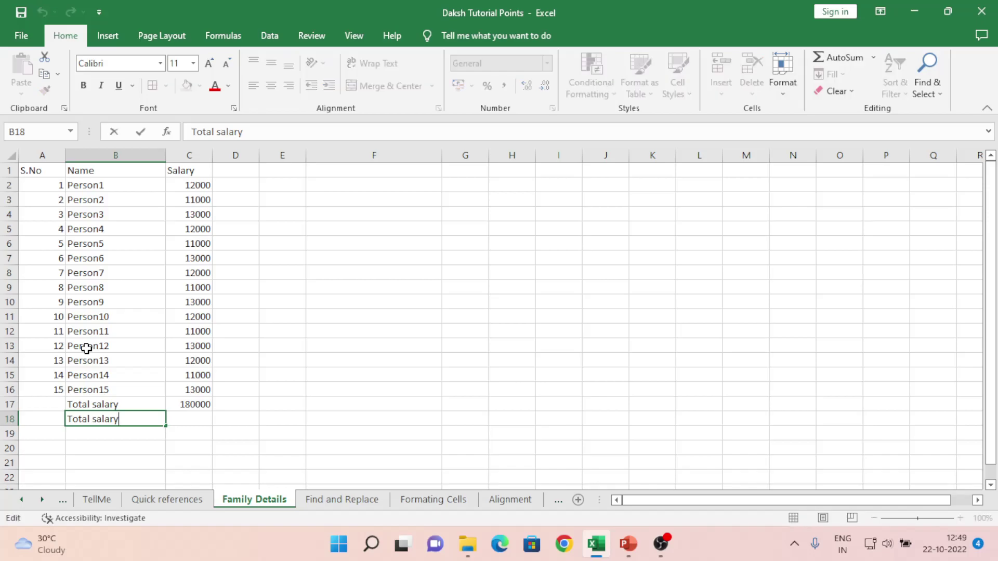
key("Left")
key("Left")
key("Left")
key("Left")
key("shift+Left")
key("shift+Left")
key("shift+Left")
key("shift+Left")
key("shift+Left")
key("shift+Left")
type("Avg")
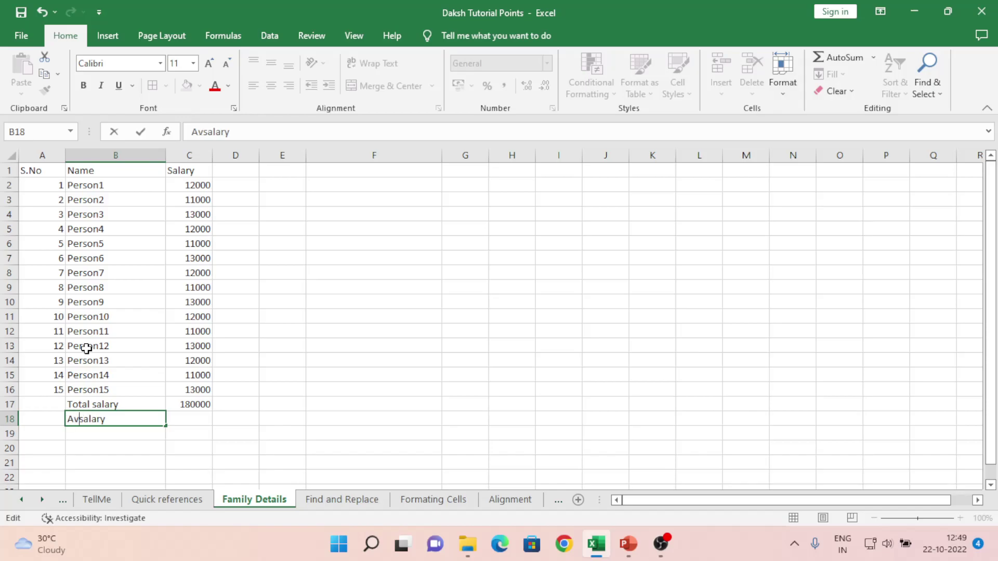
key("Return")
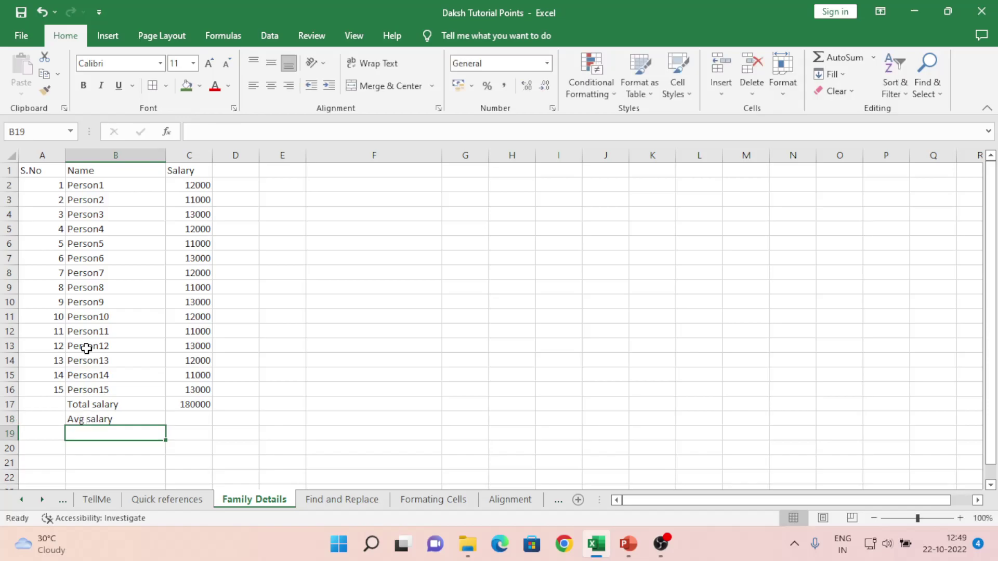
Step: Calculate the average salary in C18 with the formula =AVERAGE(C2:C16)
key("Up")
key("Right")
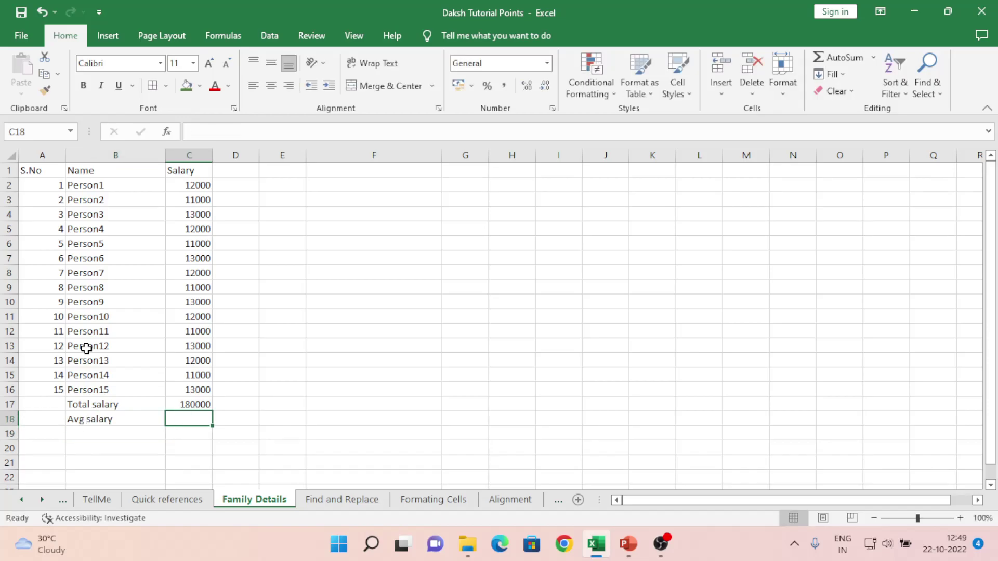
type("=av")
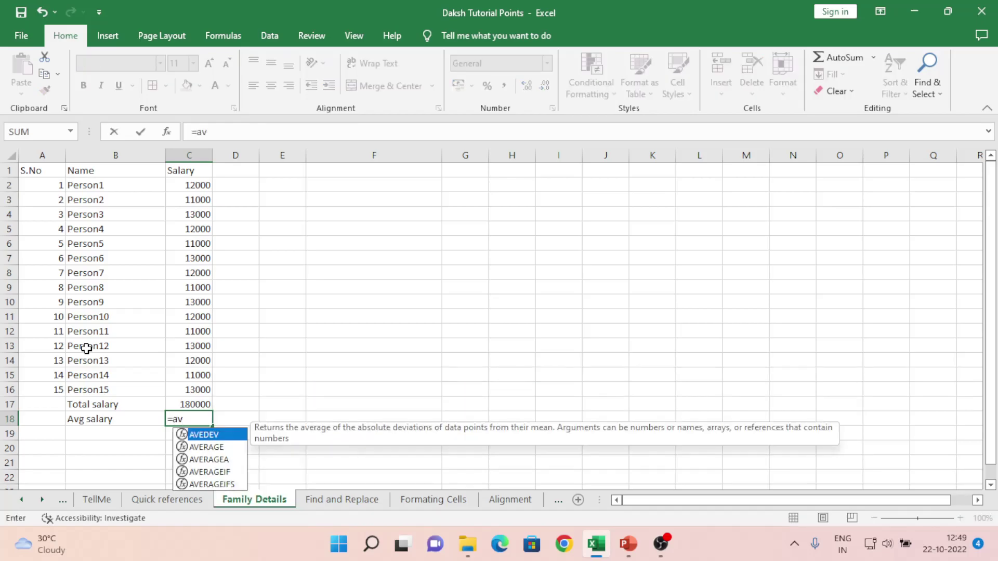
key("Down")
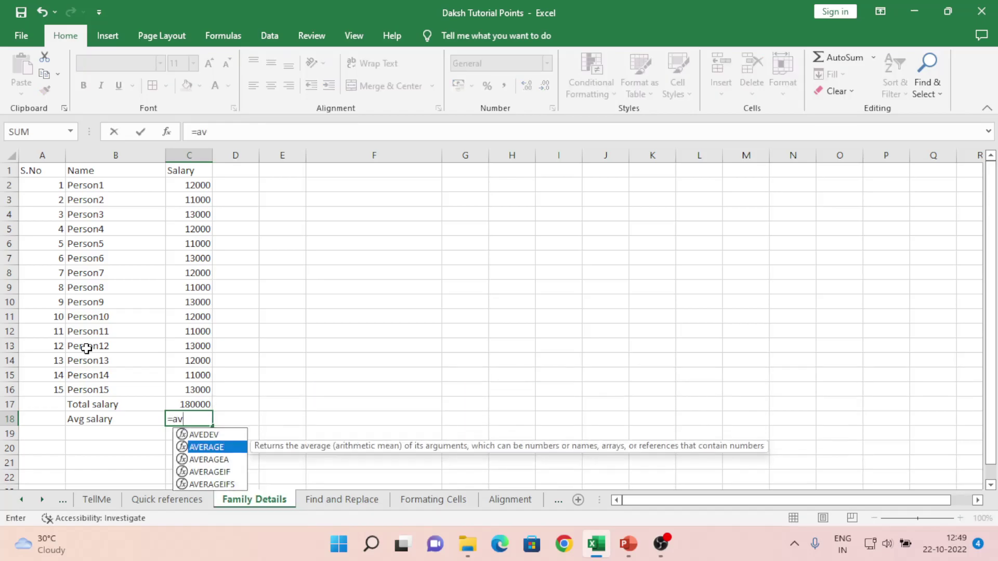
key("Tab")
key("Up")
key("Up")
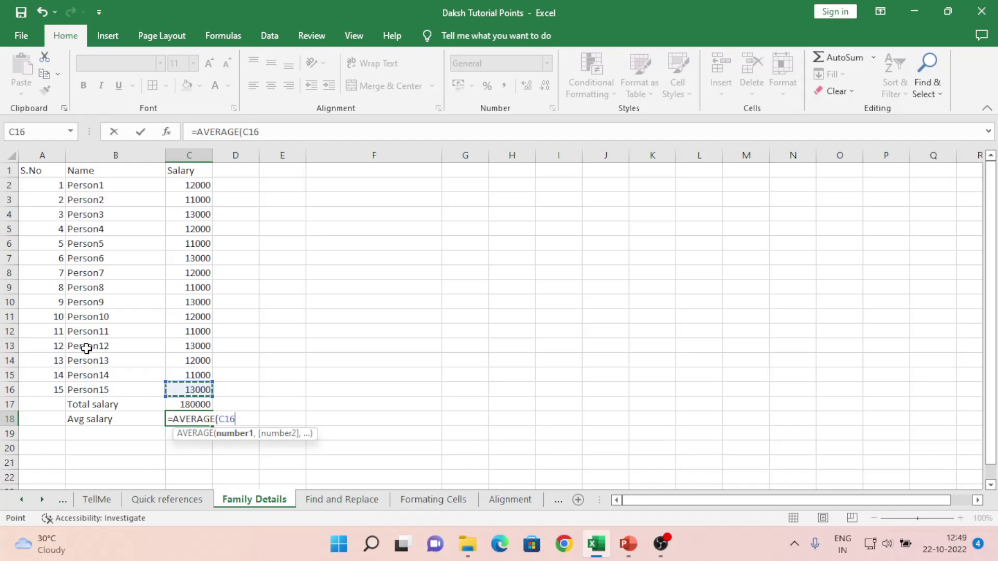
key("shift+Up")
key("shift+Up")
key("shift+Up")
key("shift+Up")
key("shift+Up")
key("shift+Up")
key("shift+Up")
key("shift+Up")
key("shift+Up")
key("shift+Up")
key("shift+Up")
key("shift+Up")
key("shift+Up")
key("shift+Up")
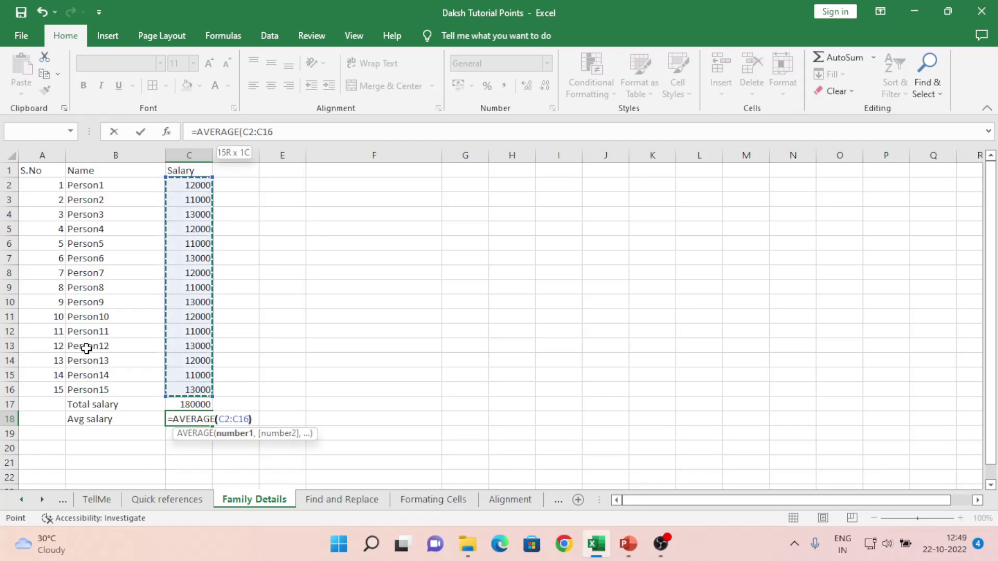
type(")")
key("ctrl+Return")
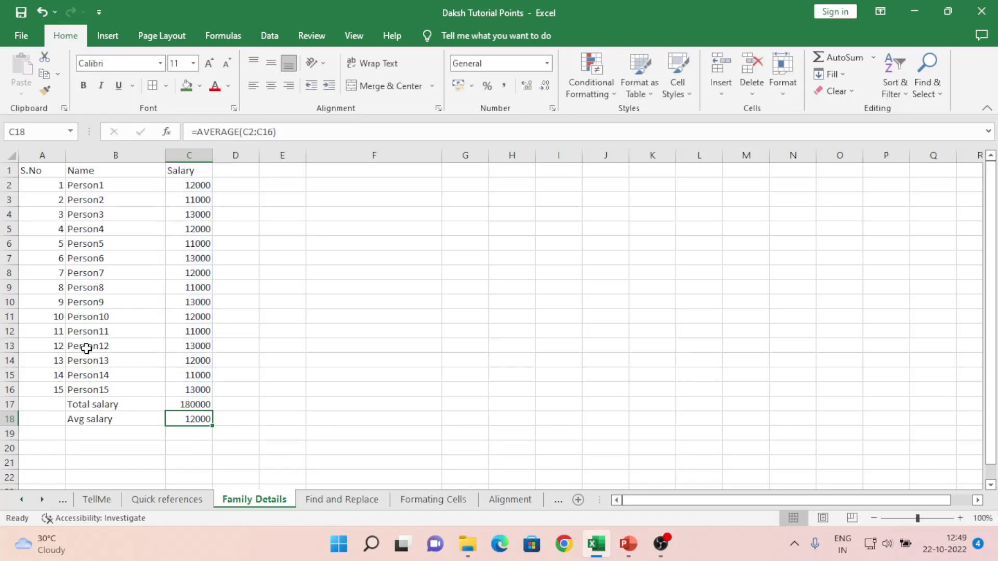
Step: Check the total and average salary formulas in C17 and C18, and select the whole table A1:C18
left_click(194, 401)
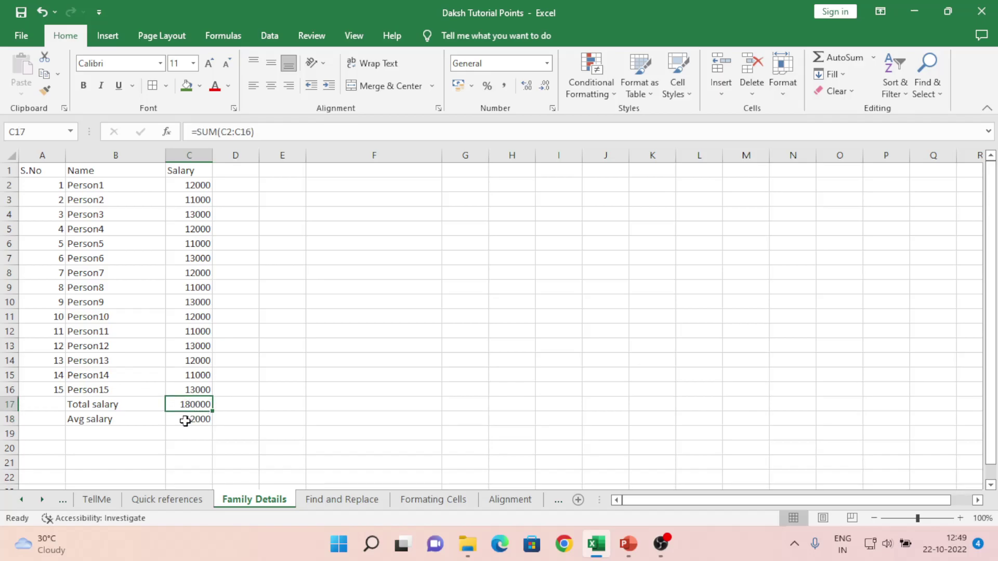
left_click(185, 421)
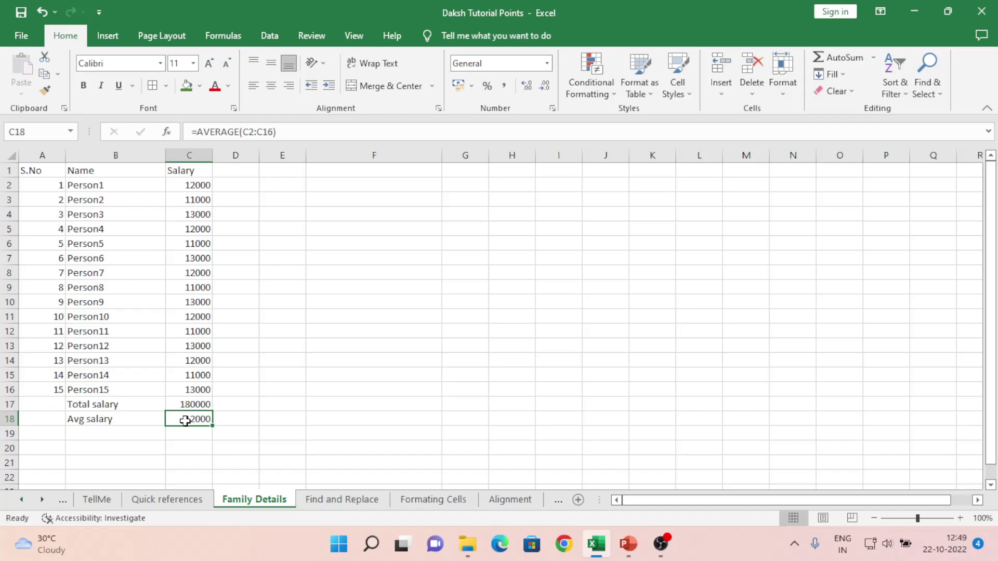
key("ctrl+Up")
key("ctrl+Left")
key("shift+Right")
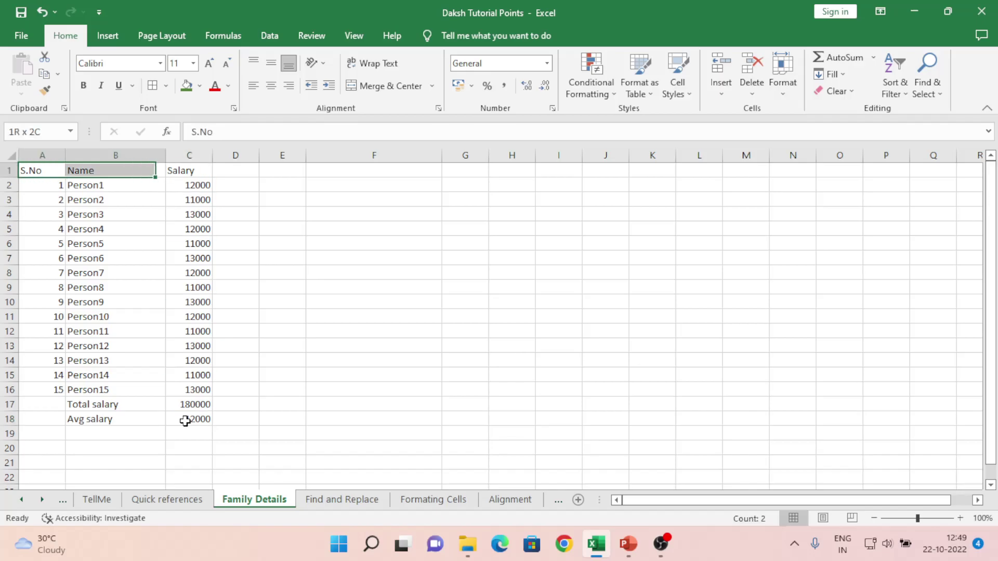
key("shift+Right")
key("ctrl+shift+Down")
key("shift+Down")
key("shift+Down")
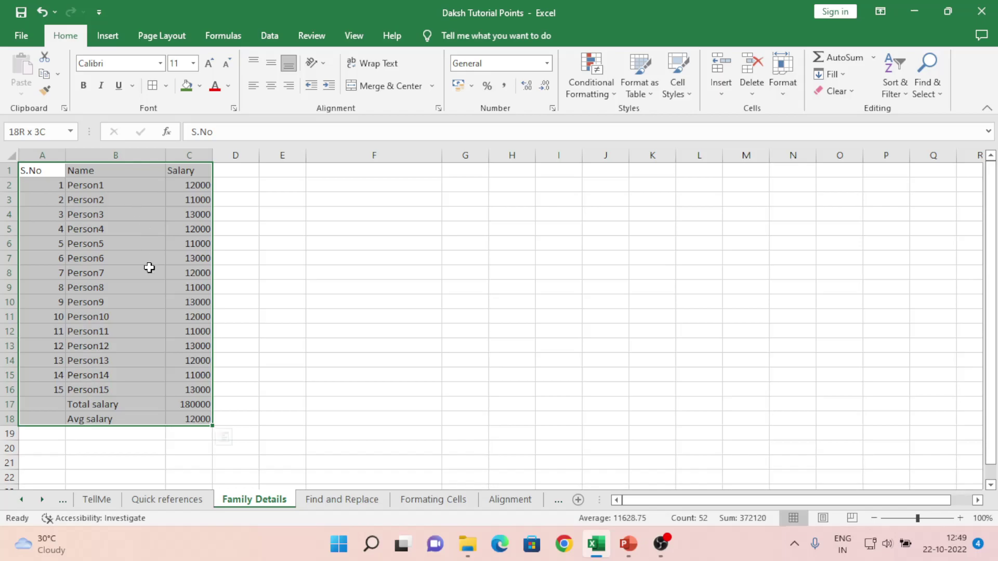
Step: Examine the Salary column cell by cell from C18 up to its header in C1, and the neighbouring cells in row 1
left_click(186, 211)
key("ctrl+Down")
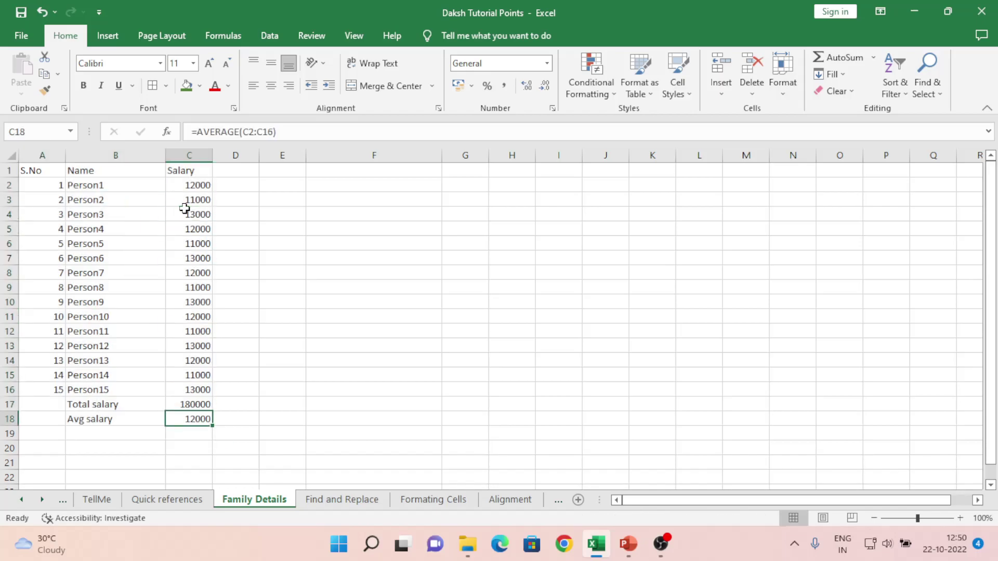
key("Up")
key("Up")
key("Down")
key("Up")
key("Up")
key("Up")
key("Up")
key("Up")
key("Up")
key("Up")
key("Up")
key("Up")
key("Up")
key("Up")
key("Up")
key("Up")
key("Up")
key("Up")
key("Up")
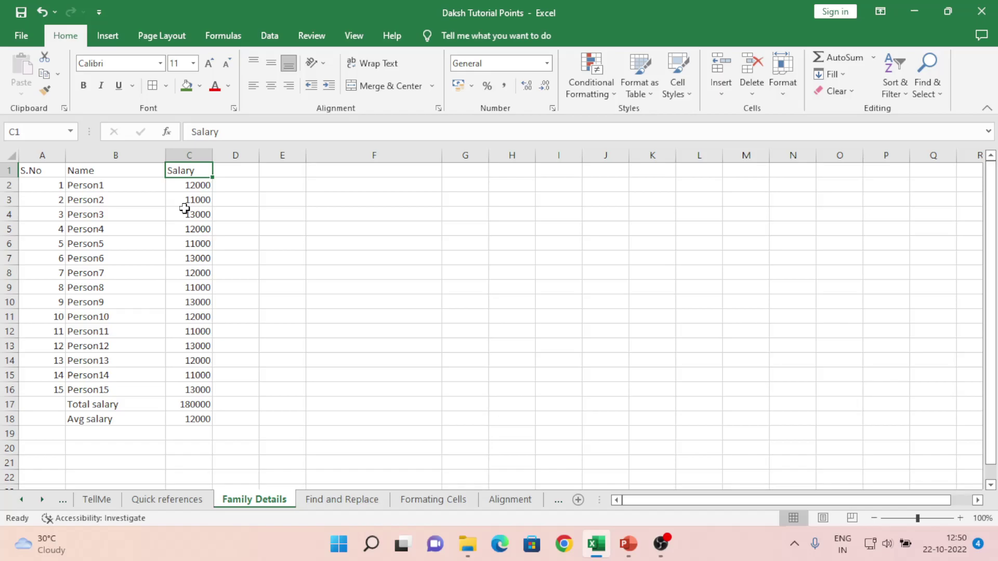
key("Right")
key("Right")
key("Right")
key("Left")
key("Left")
key("Left")
key("Left")
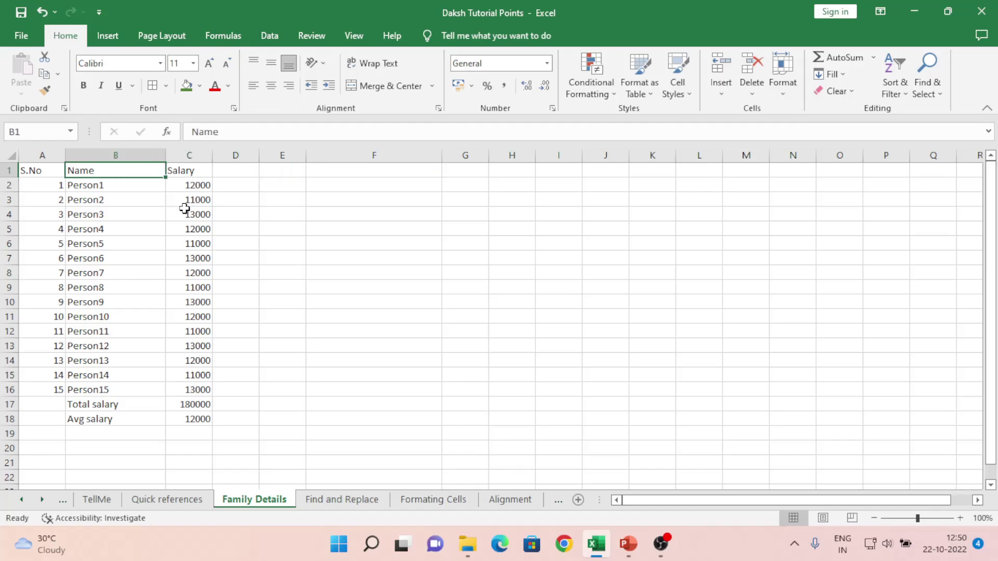